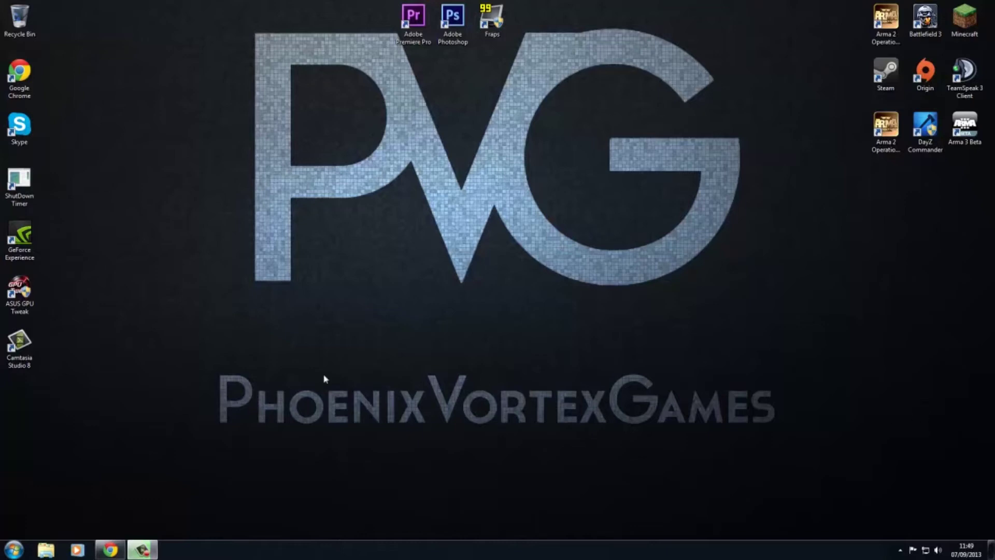
Step: Find OptiFine HD C4 Ultra in the Chrome forum post and start its jar download
click(109, 549)
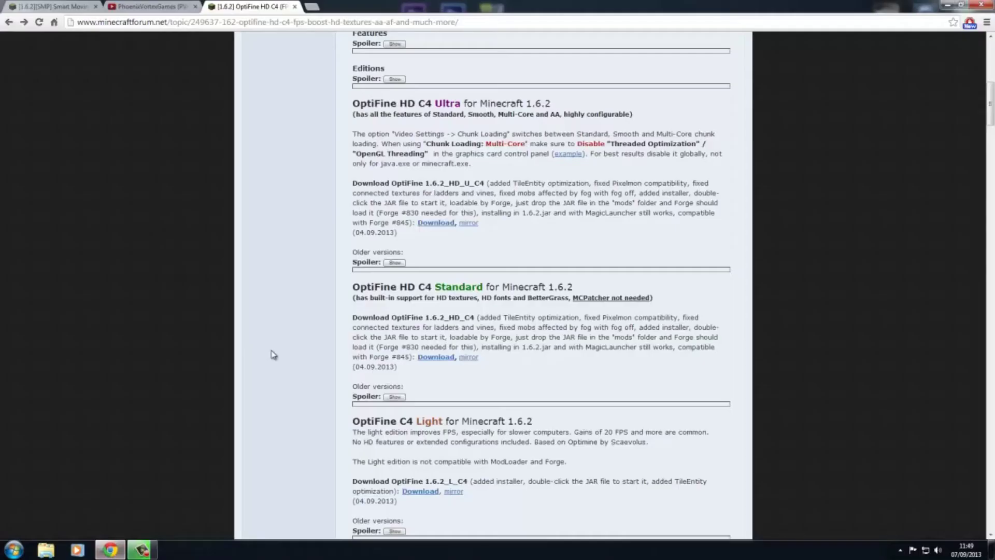
scroll(233, 259, up, 9)
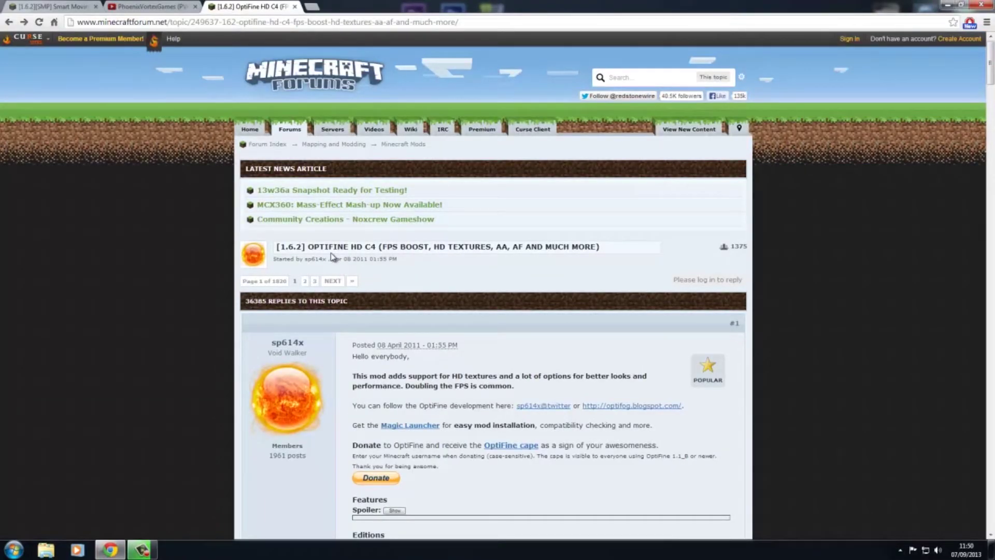
scroll(331, 256, down, 8)
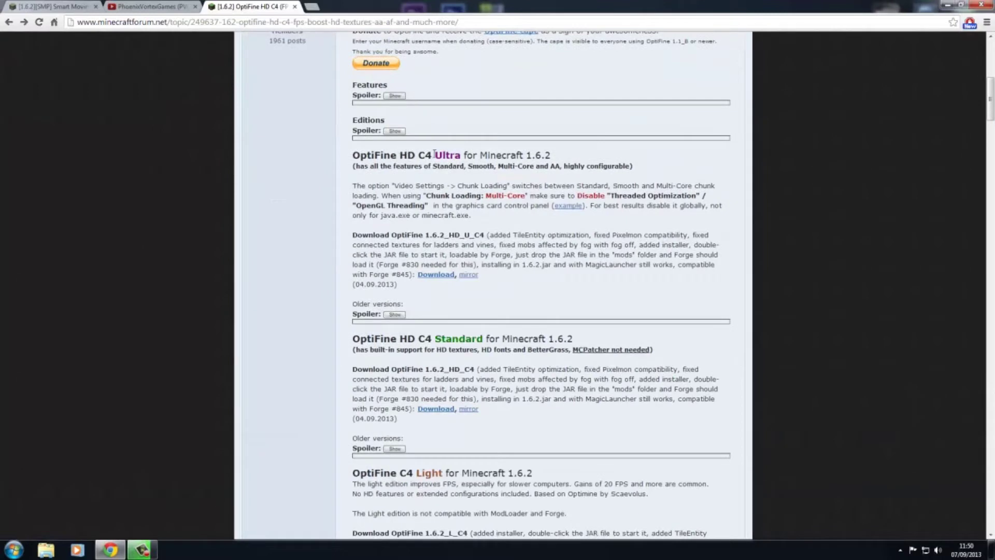
scroll(450, 334, down, 1)
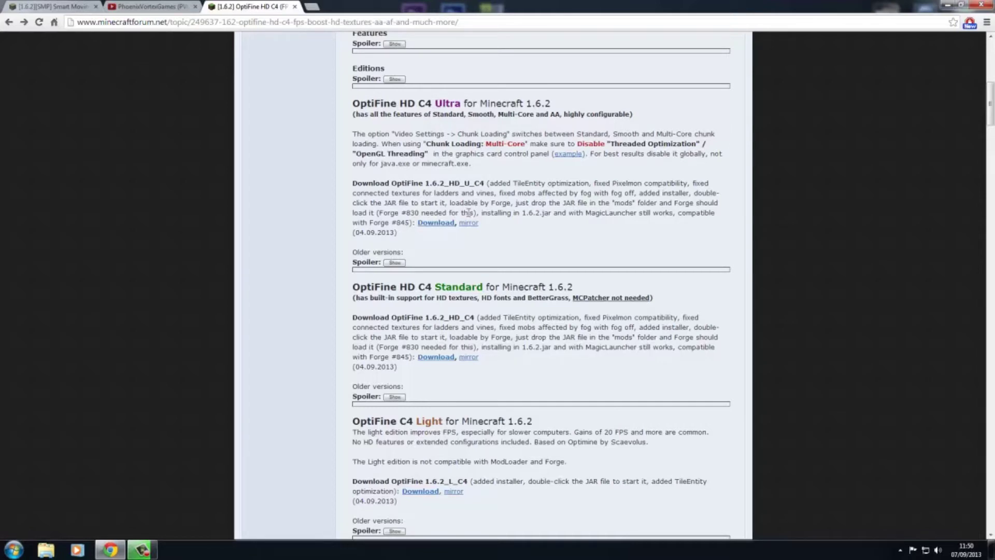
click(440, 223)
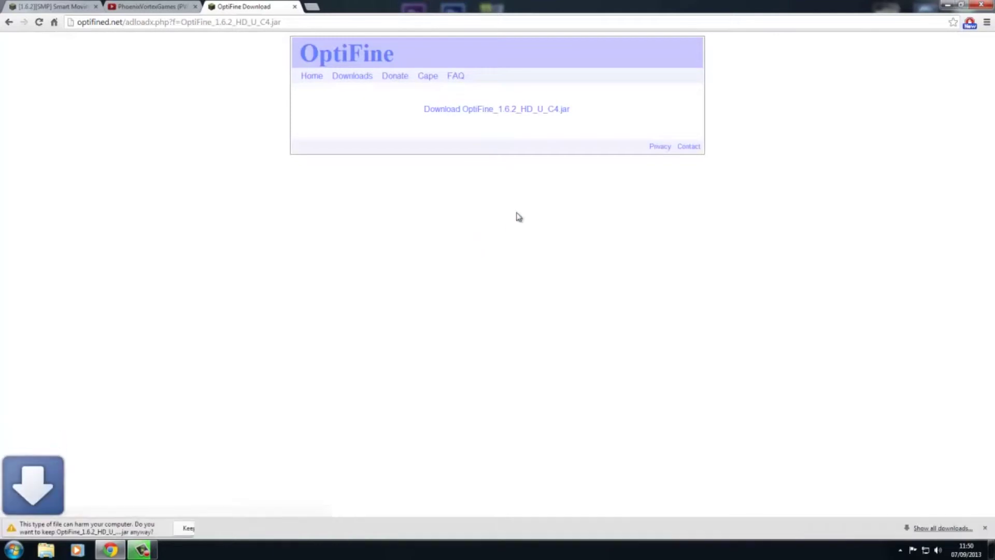
Step: Keep the OptiFine_1.6.2_HD_U_C4.jar download despite the warning and show it in Downloads
click(190, 527)
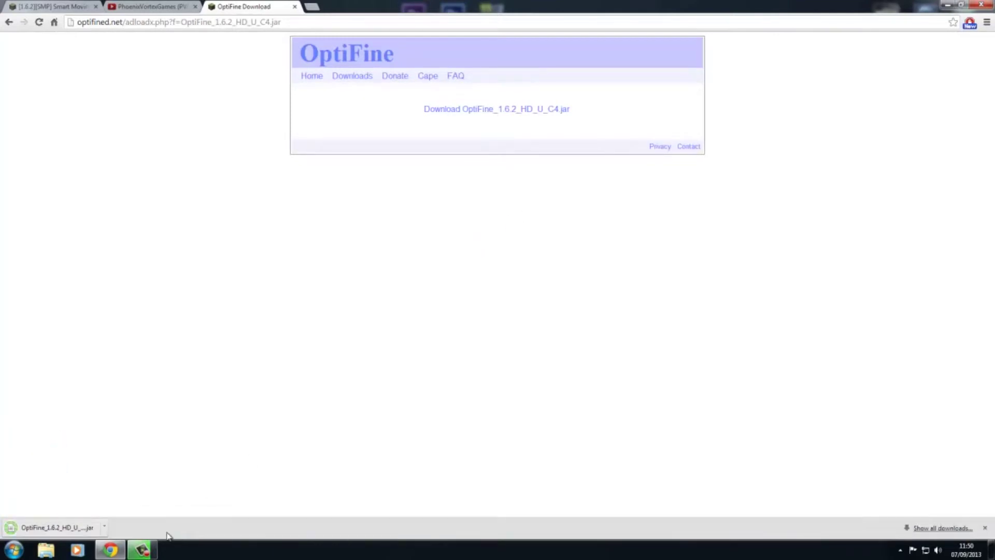
click(104, 527)
click(151, 503)
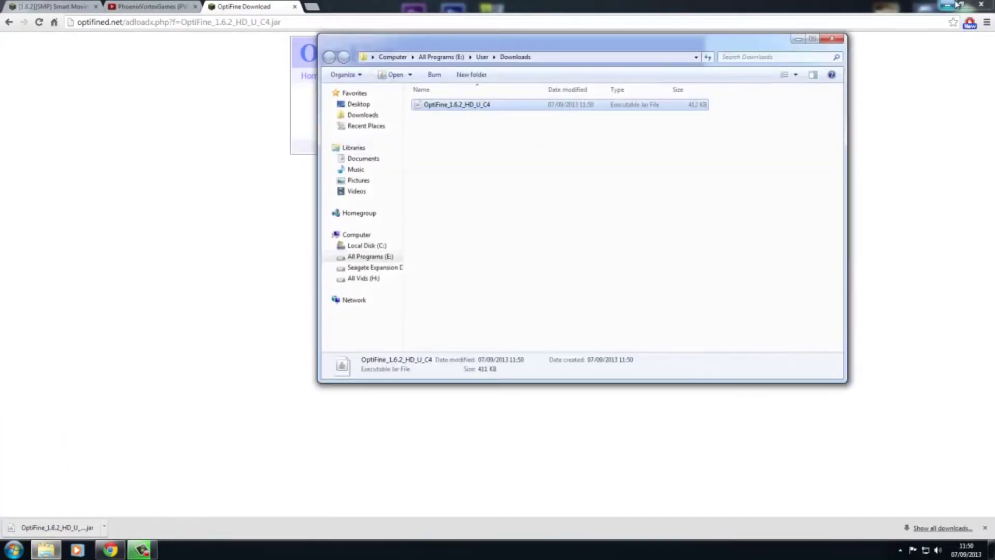
Step: Copy the OptiFine jar onto the desktop and position its icon near the centre
click(948, 5)
drag(502, 109, 399, 192)
click(832, 39)
drag(255, 132, 434, 129)
Step: Search %appdata% and open .minecraft\versions, checking the contents of the 1.6.2 folder
key(super)
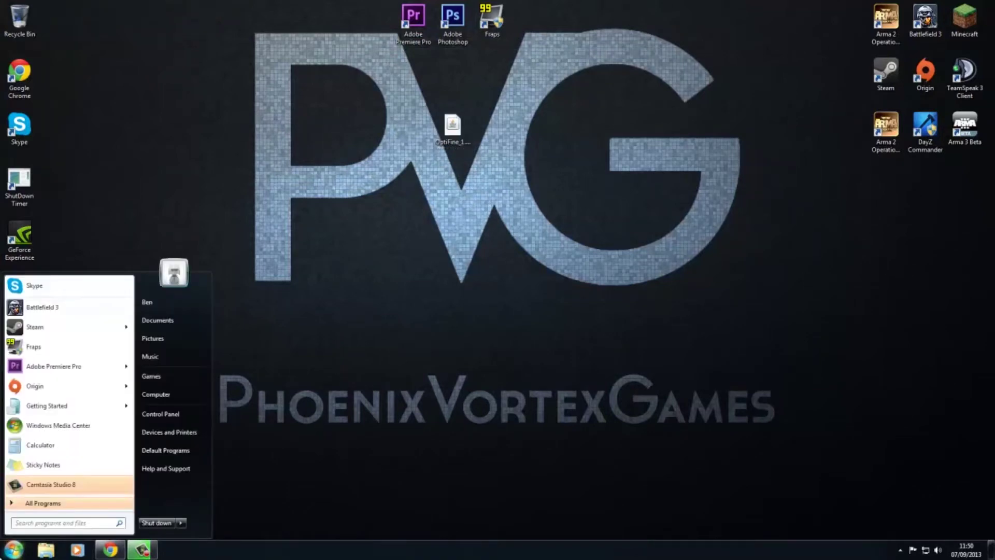
text(%)
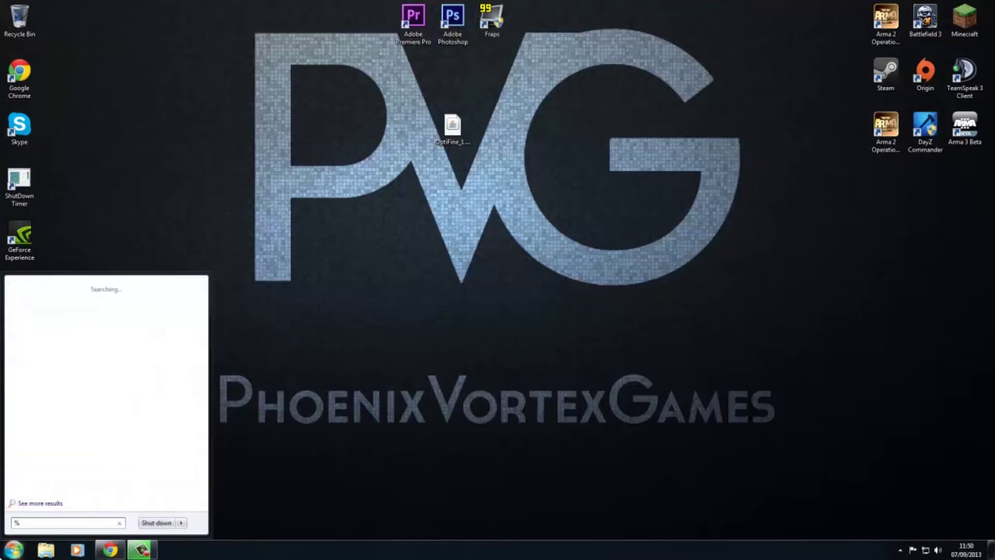
text(appdata)
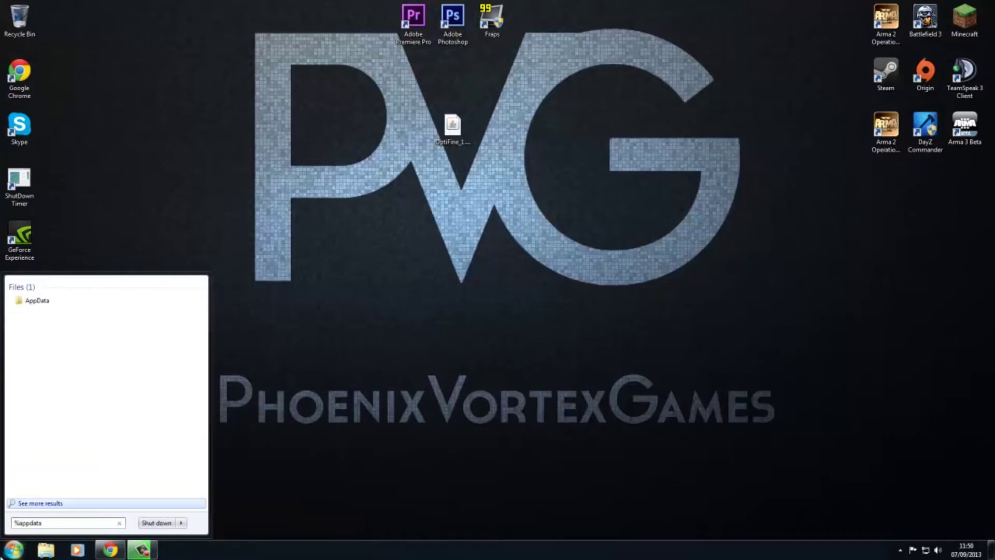
text(%)
key(Return)
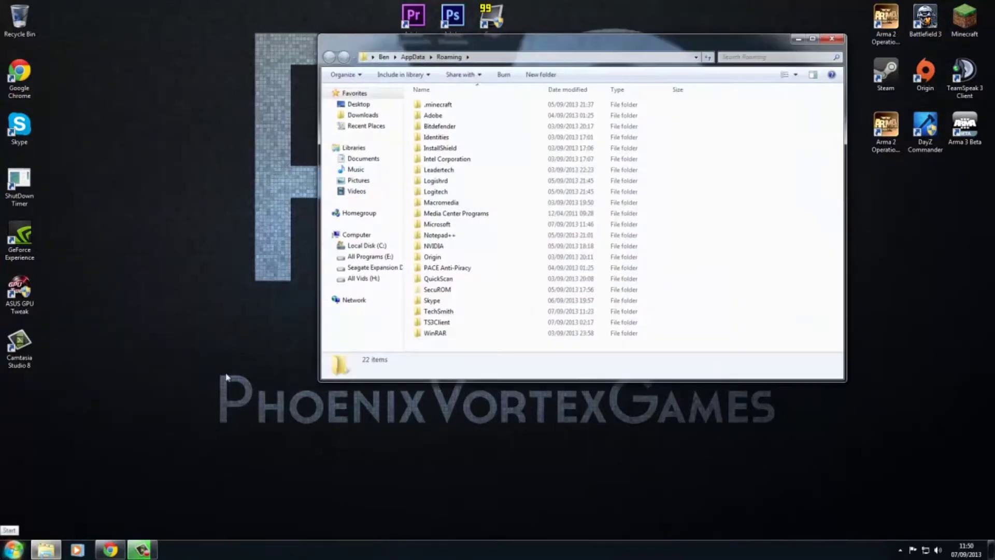
double_click(432, 107)
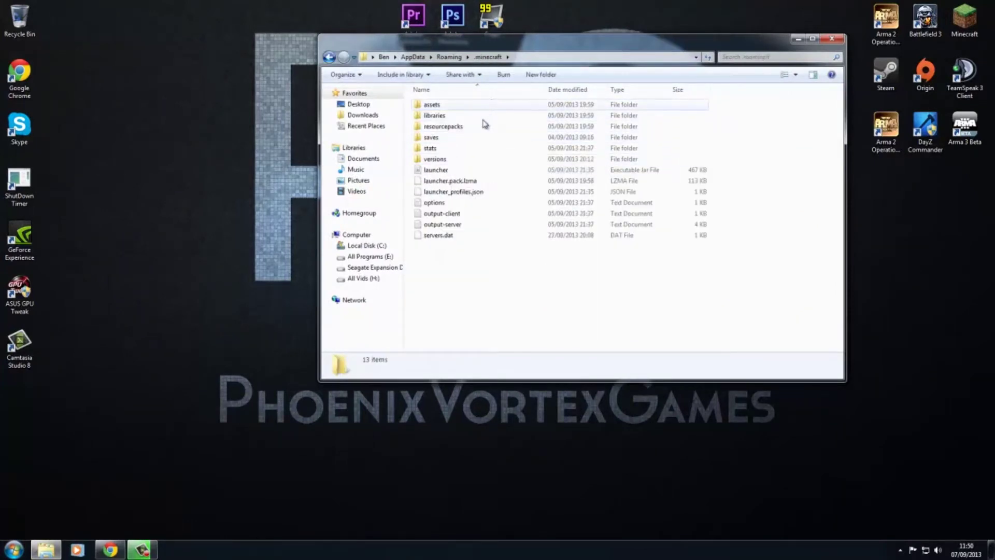
double_click(456, 161)
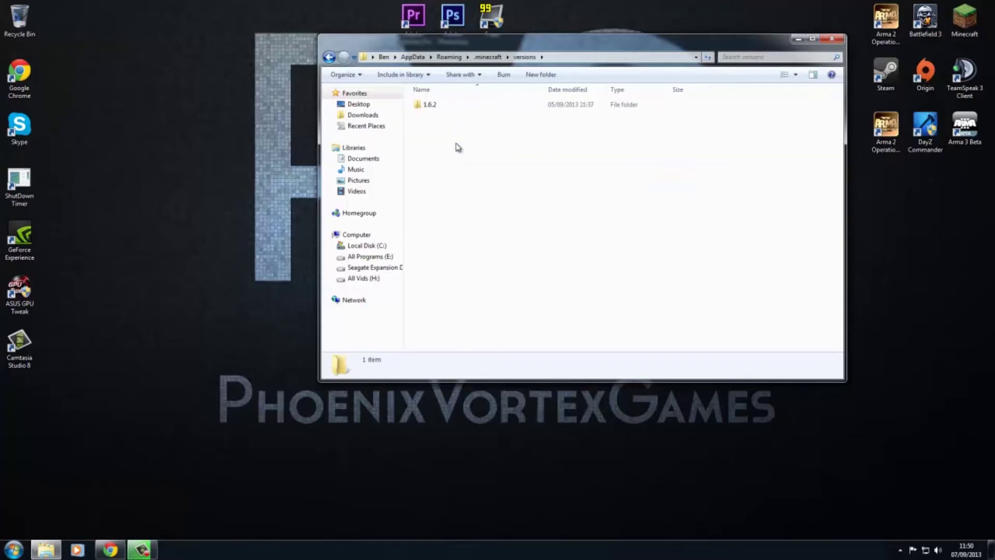
click(438, 110)
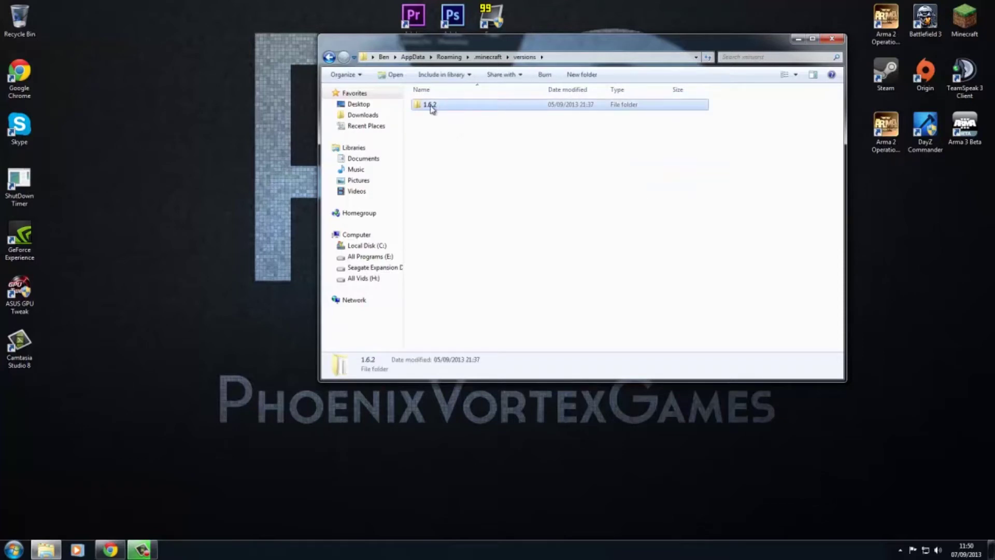
double_click(458, 107)
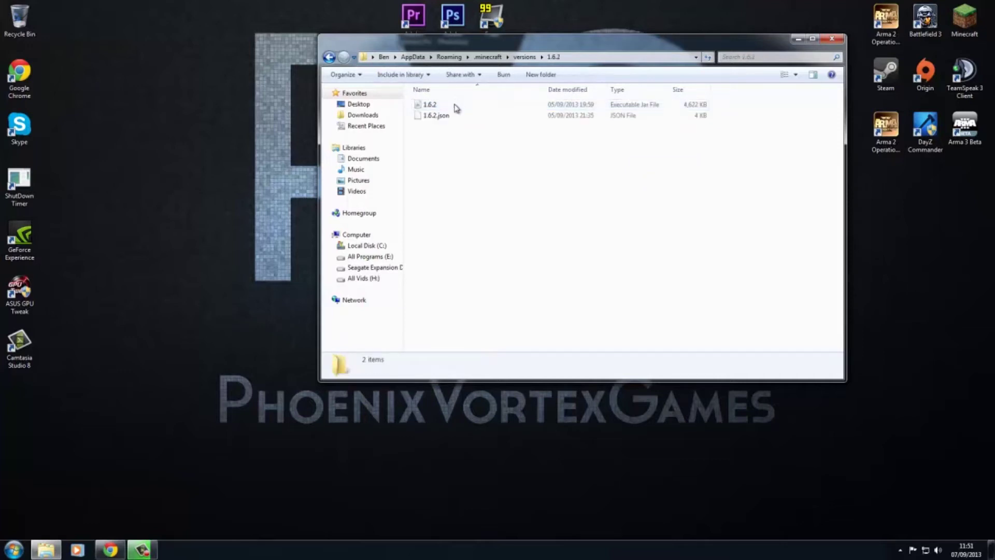
key(BackSpace)
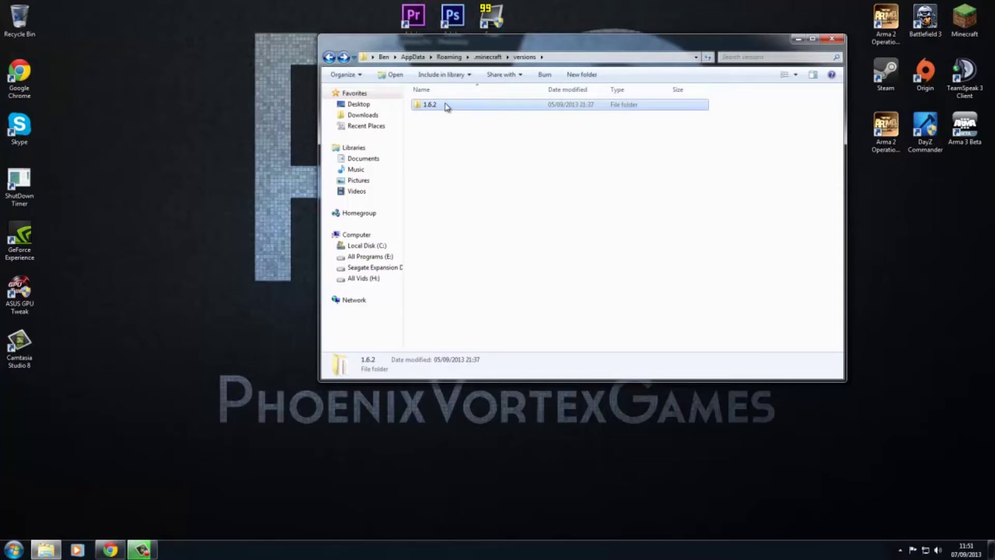
Step: Paste a duplicate of the 1.6.2 folder into versions
click(458, 132)
key(ctrl+v)
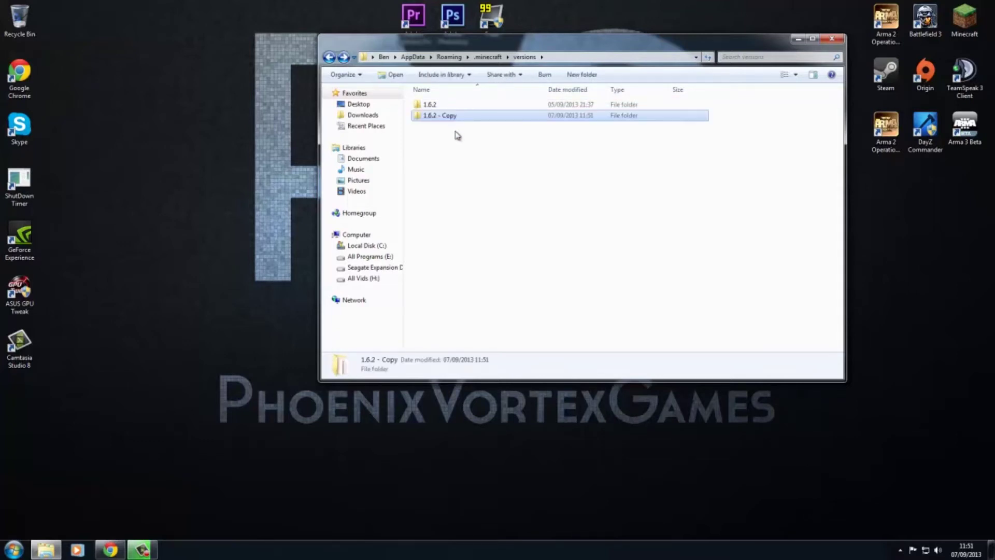
click(457, 133)
click(435, 120)
Step: Rename the 1.6.2 copy to Optifine and open it
right_click(441, 120)
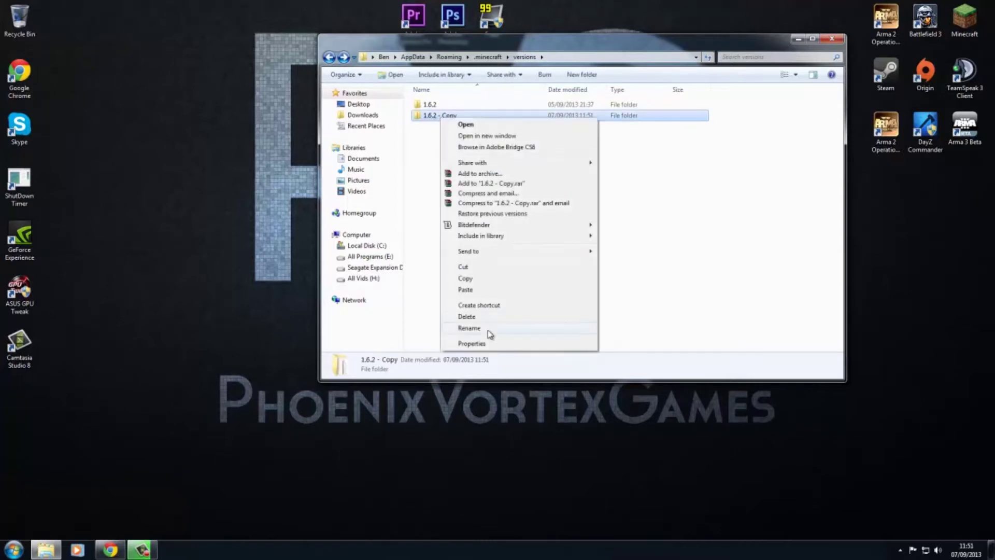
click(488, 330)
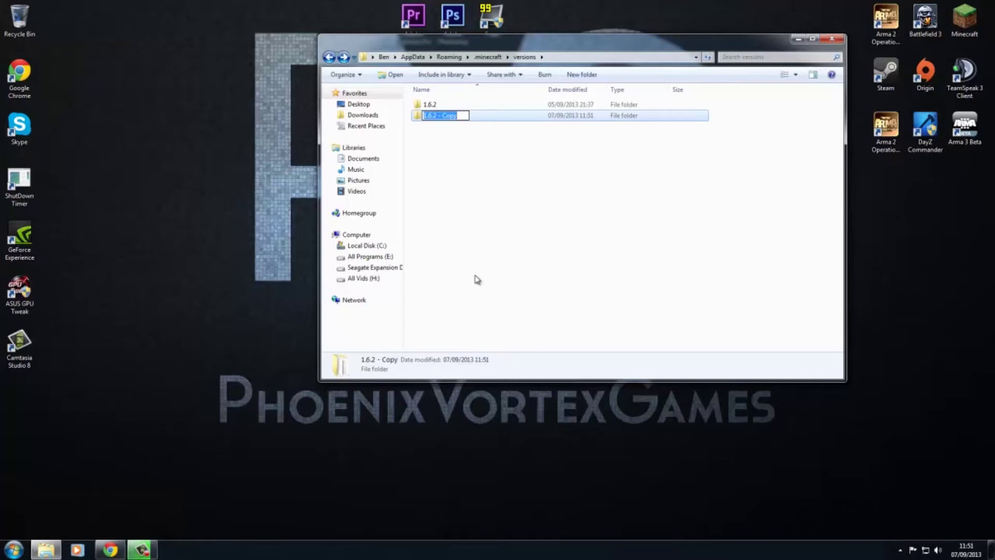
text(Optifine)
key(ctrl+a)
key(Return)
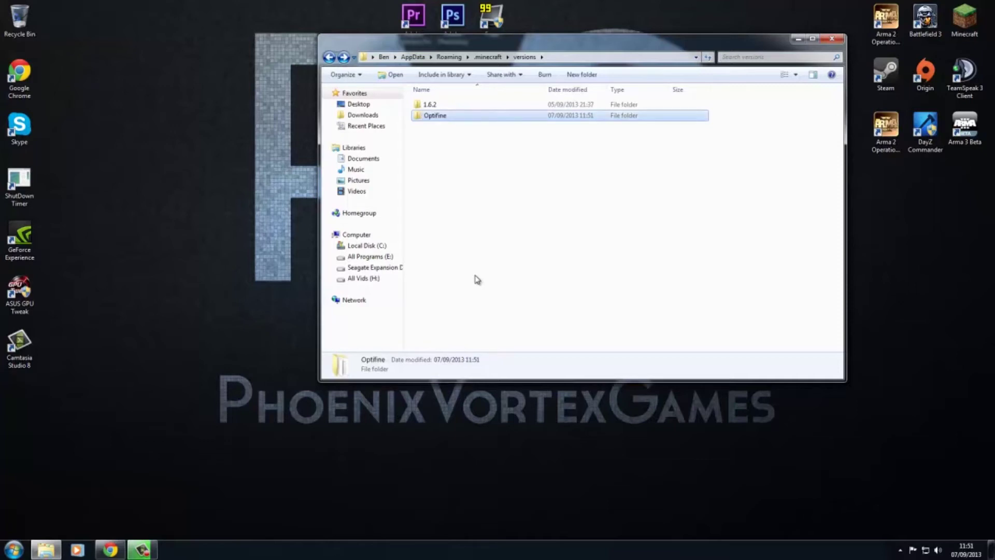
double_click(426, 115)
right_click(422, 105)
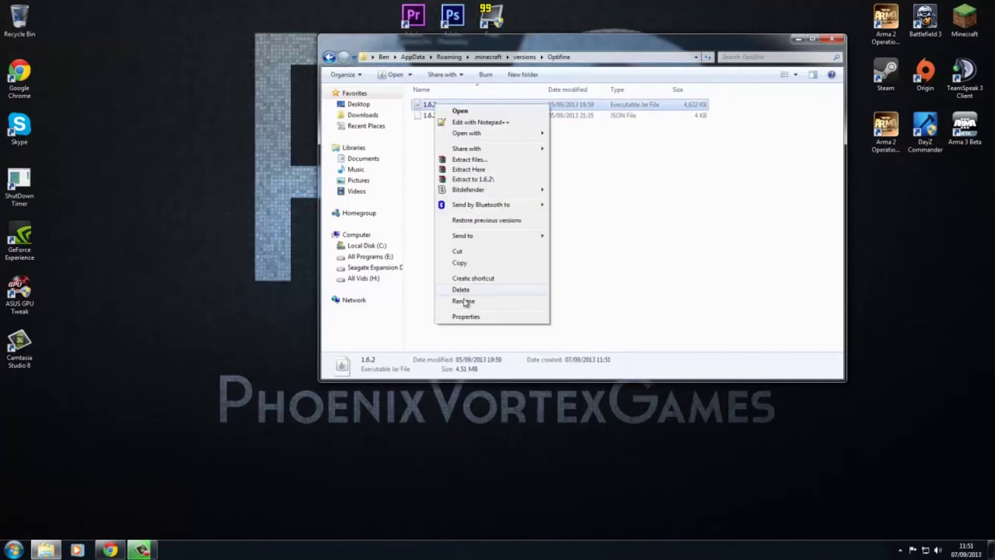
Step: Rename the 1.6.2 jar and 1.6.2.json files to Optifine and Optifine.json
click(465, 302)
text(Optifine)
key(Return)
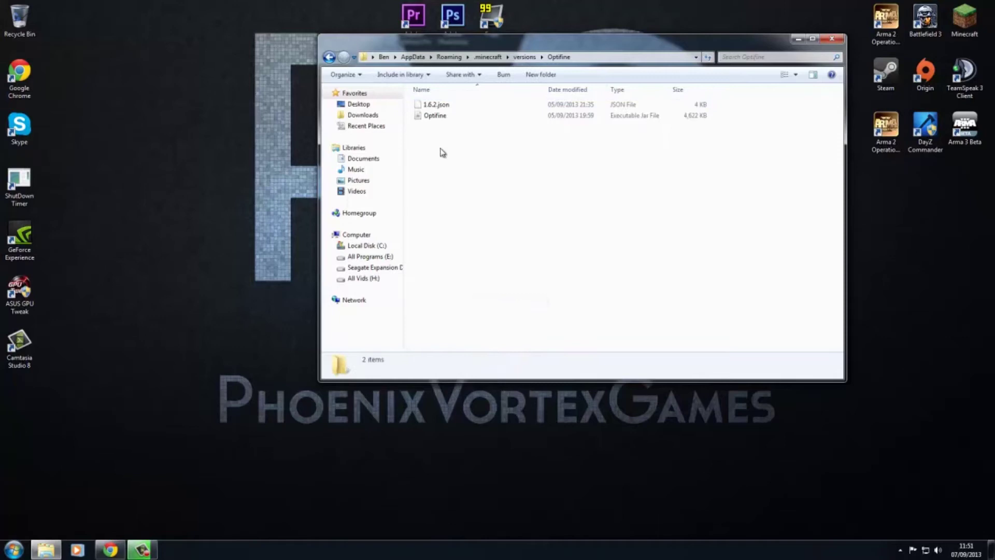
right_click(447, 109)
click(469, 304)
text(Optifine)
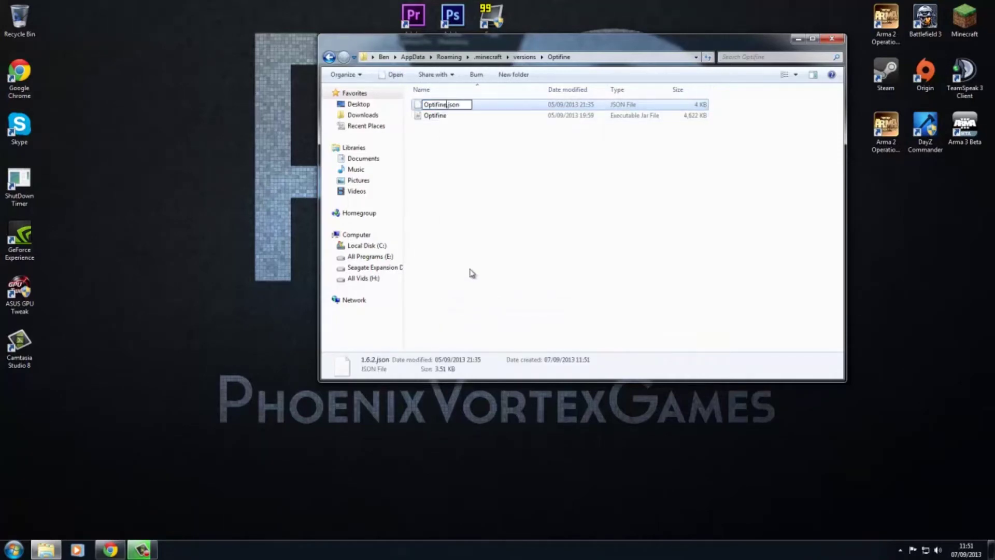
key(Return)
Step: Open Optifine.json with Edit with Notepad++
click(433, 116)
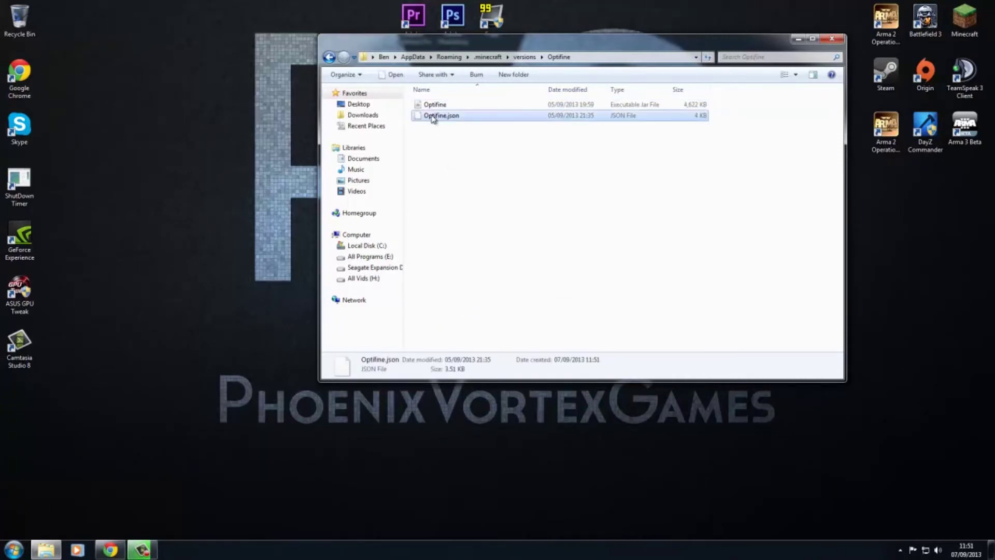
right_click(433, 116)
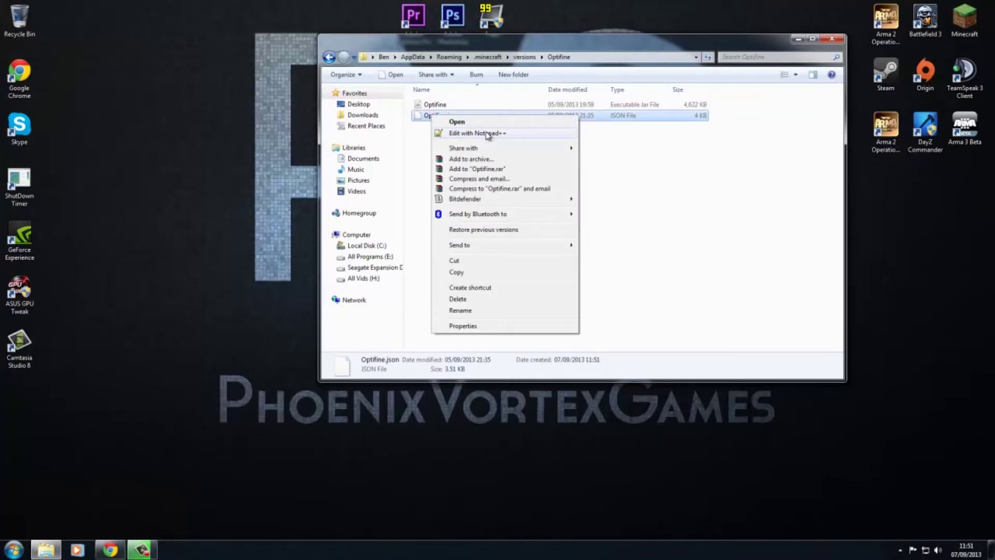
click(420, 178)
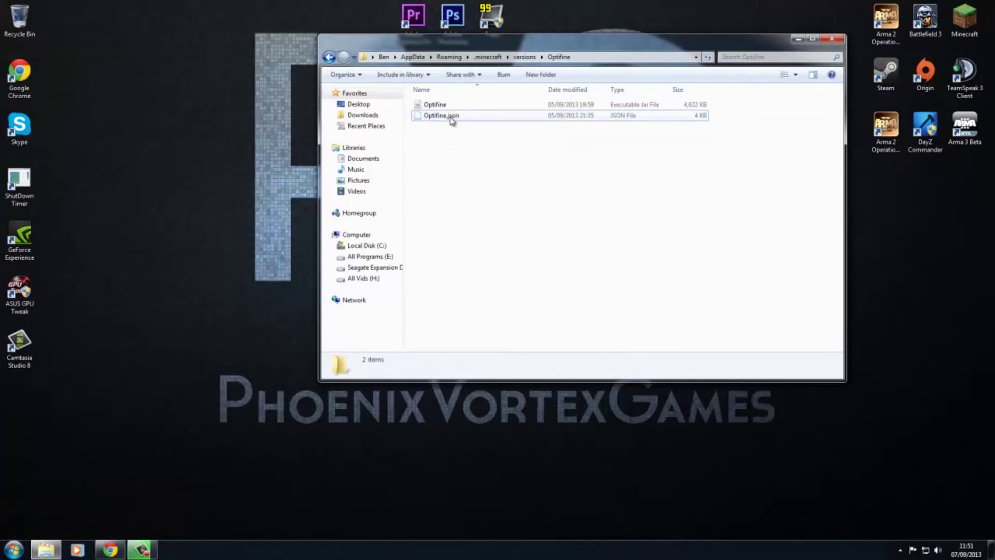
click(458, 116)
right_click(458, 115)
click(486, 137)
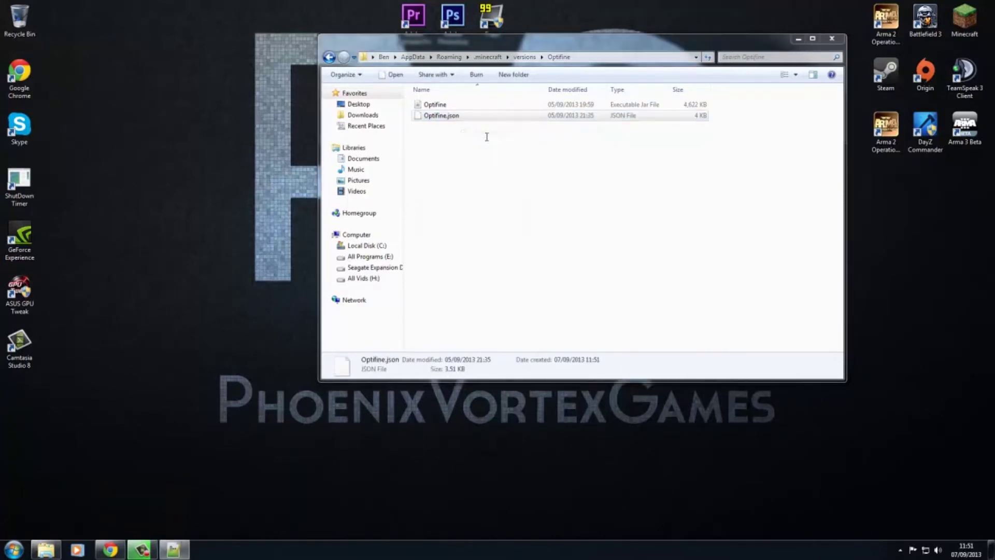
Step: Change the id value from 1.6.2 to Optifine, save Optifine.json, and close Notepad++
drag(453, 120, 440, 120)
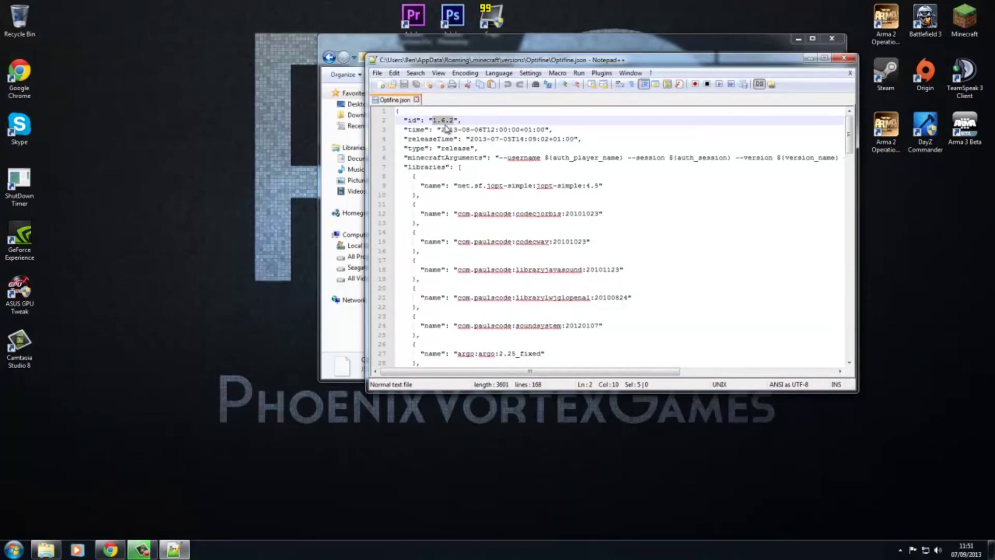
text(Optifine)
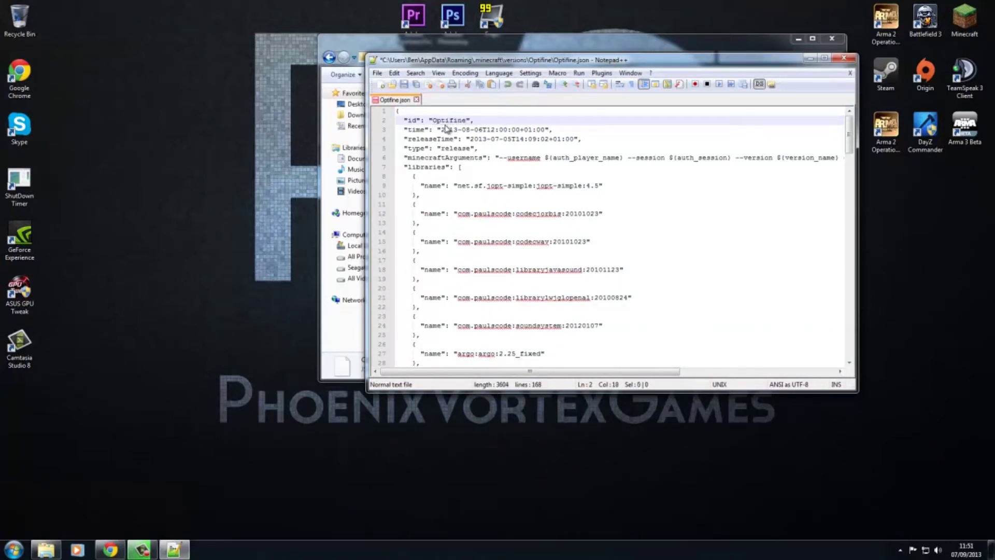
mouse_move(422, 63)
mouse_down()
mouse_move(446, 78)
mouse_move(624, 89)
mouse_move(430, 71)
mouse_up()
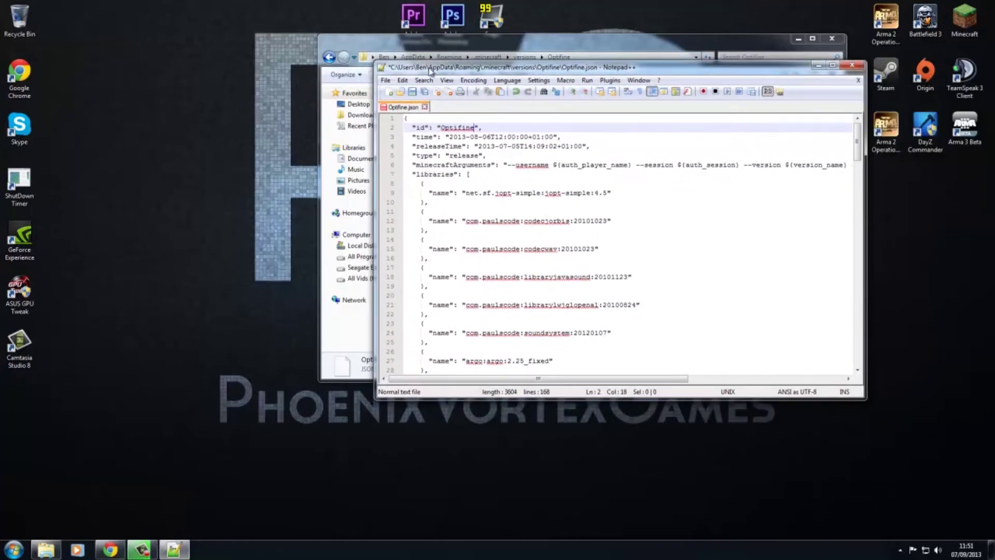
click(412, 91)
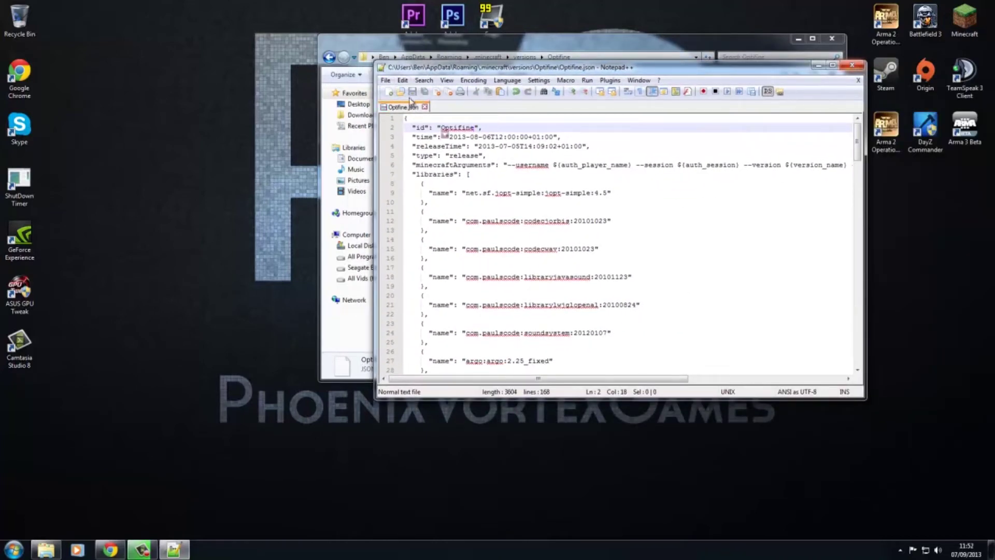
click(852, 65)
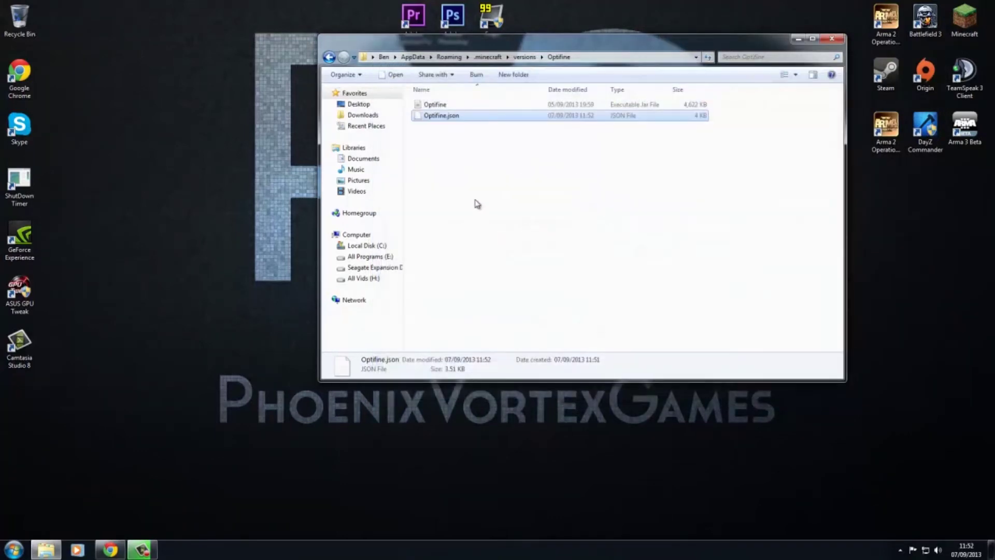
Step: Open Optifine.jar in WinRAR and dock it on the right half of the screen
click(445, 107)
drag(449, 47, 625, 58)
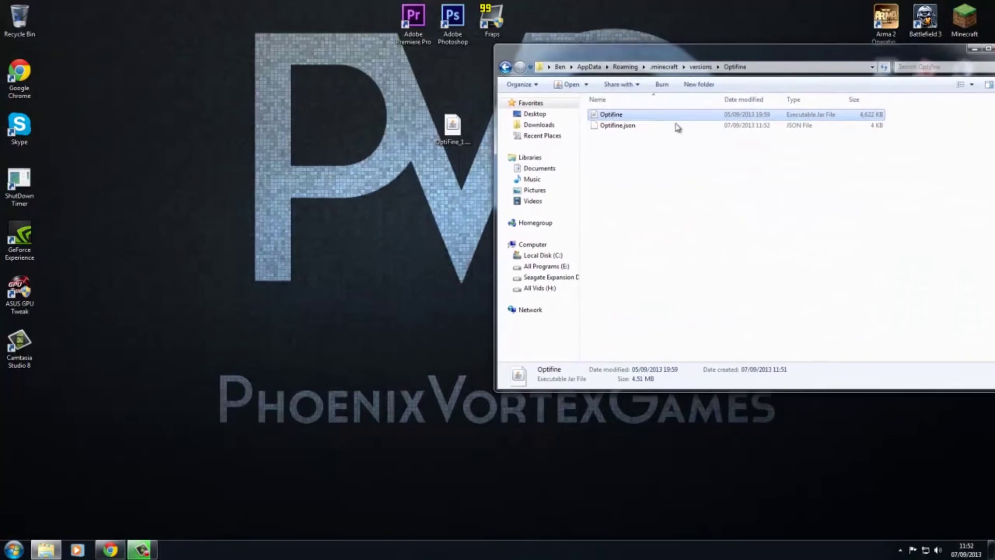
right_click(634, 113)
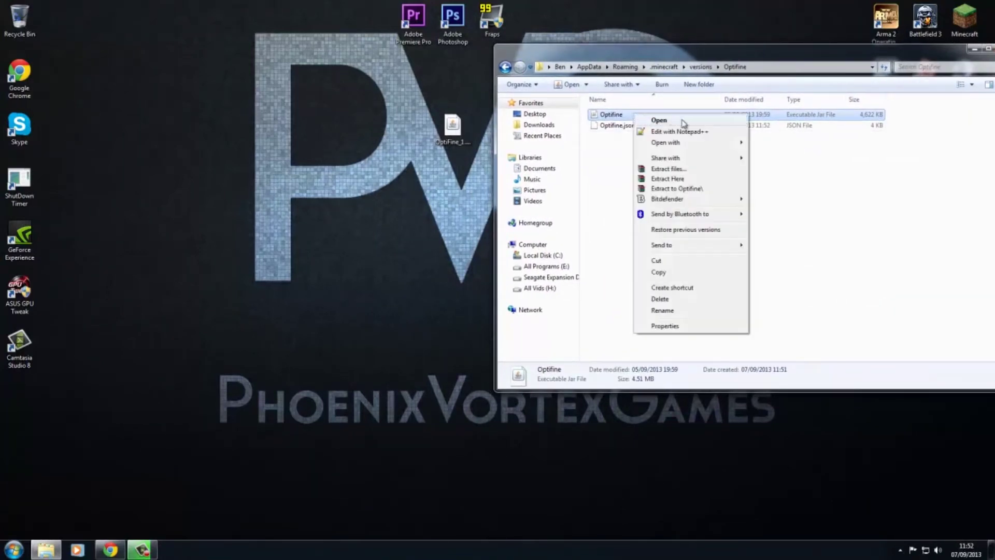
mouse_move(701, 146)
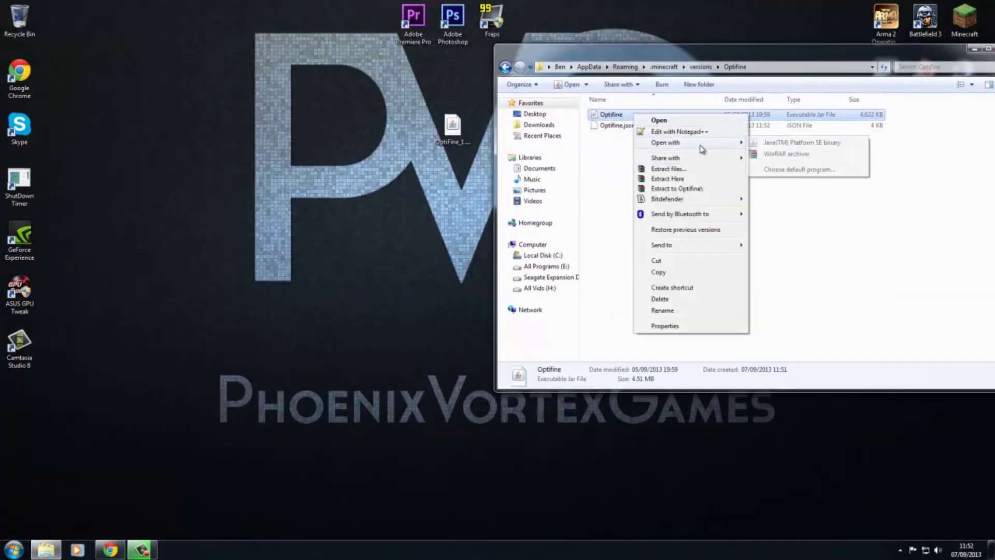
click(780, 154)
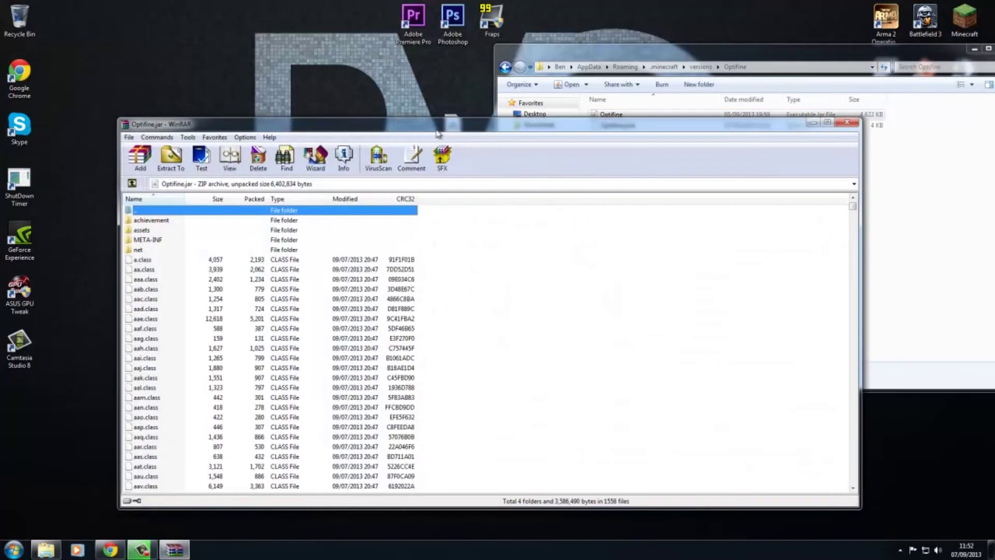
drag(433, 131, 994, 107)
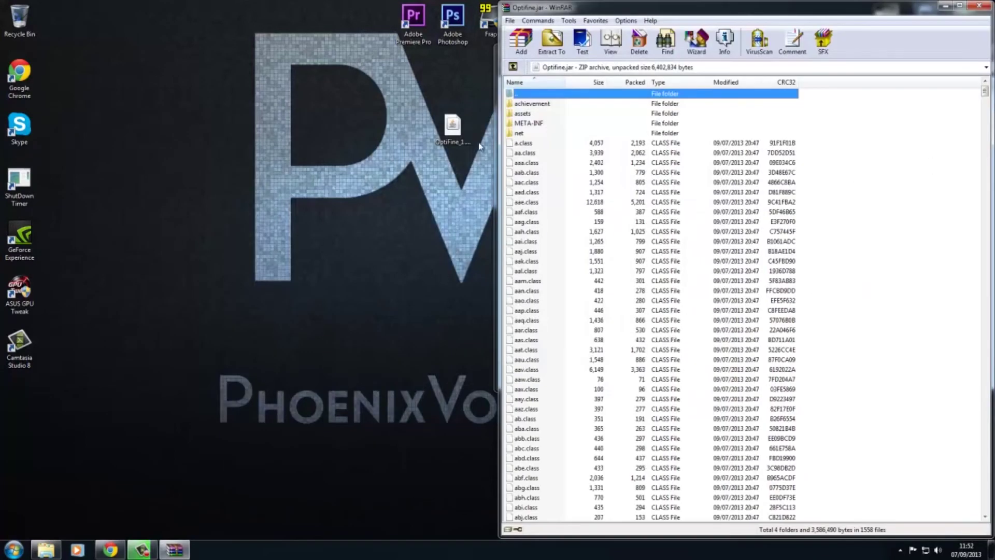
Step: Open the OptiFine_1.6.2_HD_U_C4 mod jar in WinRAR on the left half
right_click(451, 135)
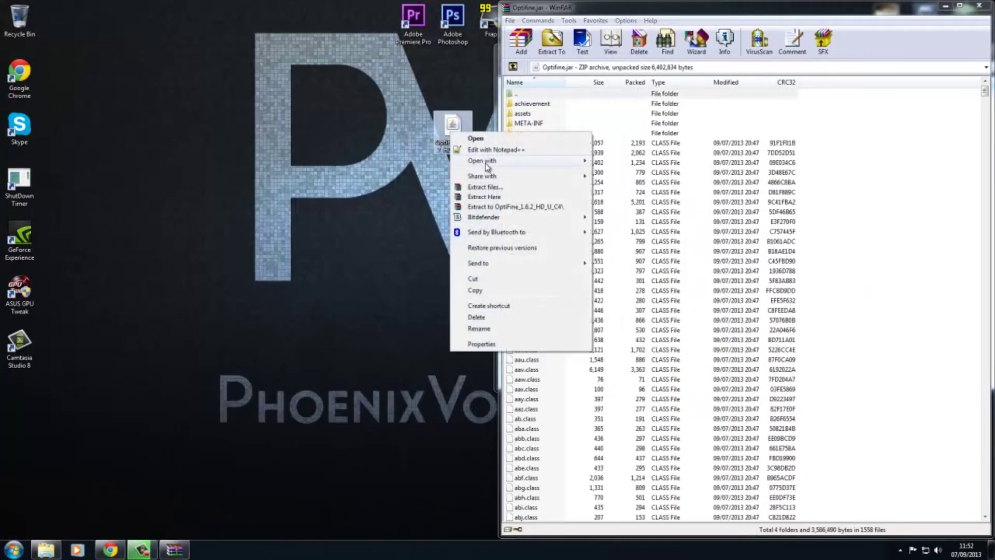
mouse_move(584, 164)
click(622, 171)
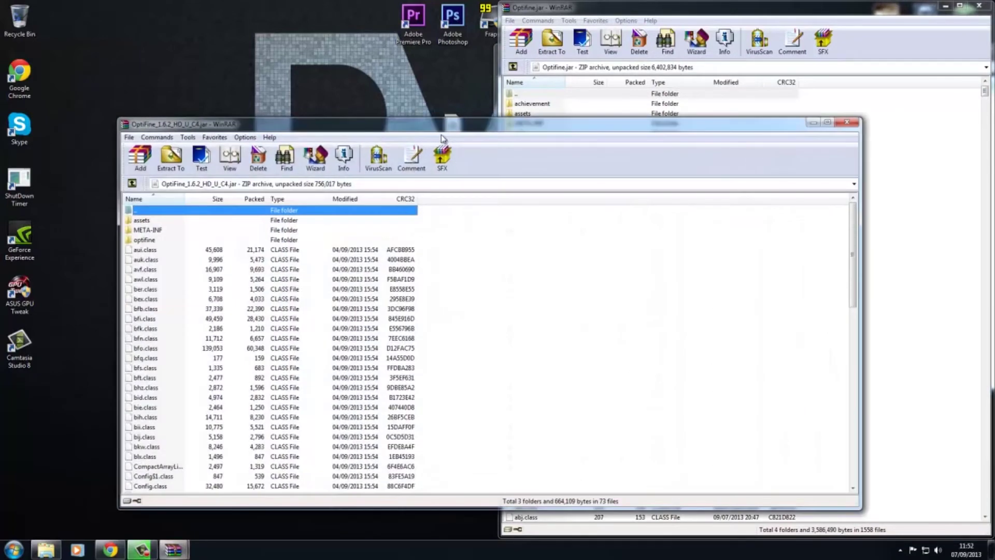
drag(355, 144, 2, 137)
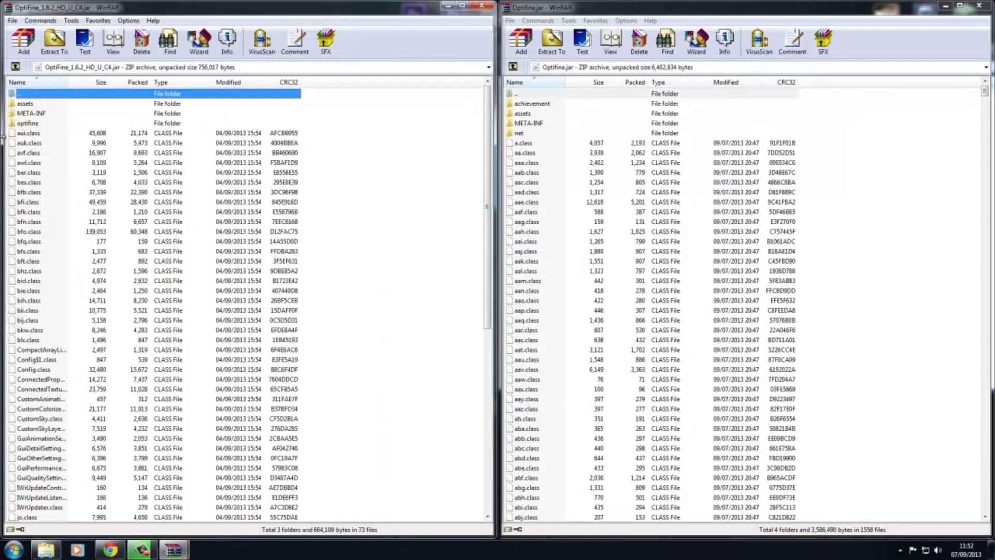
Step: Delete the META-INF folder from Optifine.jar
click(30, 107)
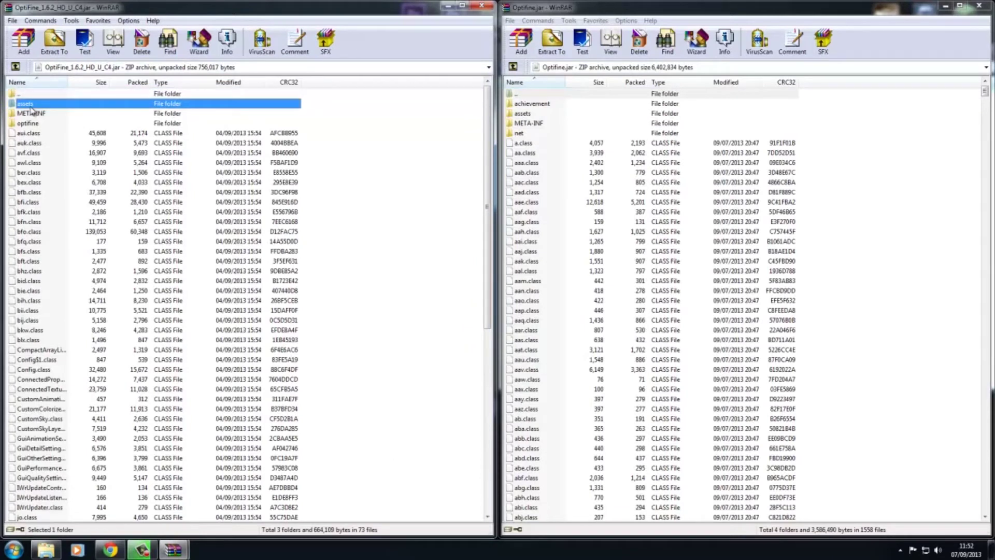
click(529, 126)
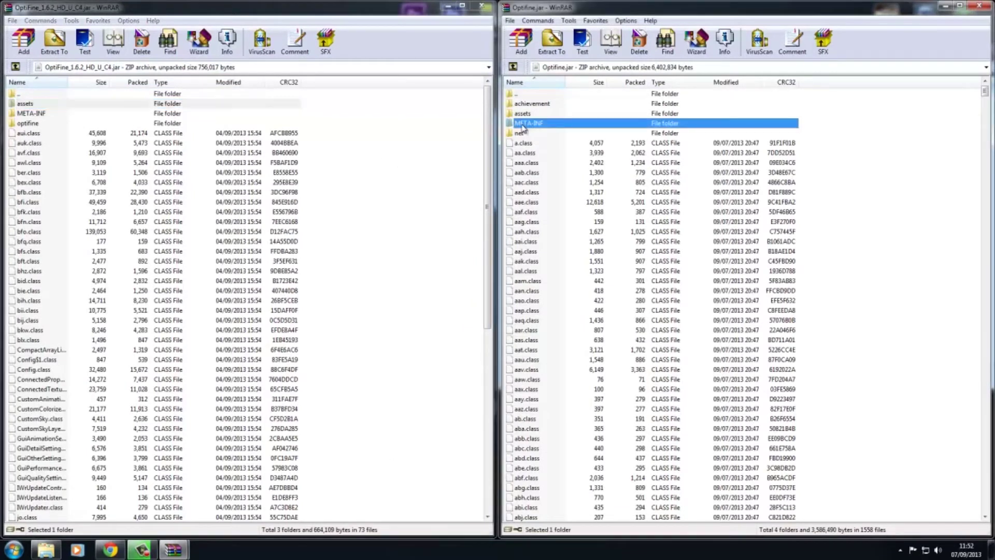
key(Delete)
click(455, 307)
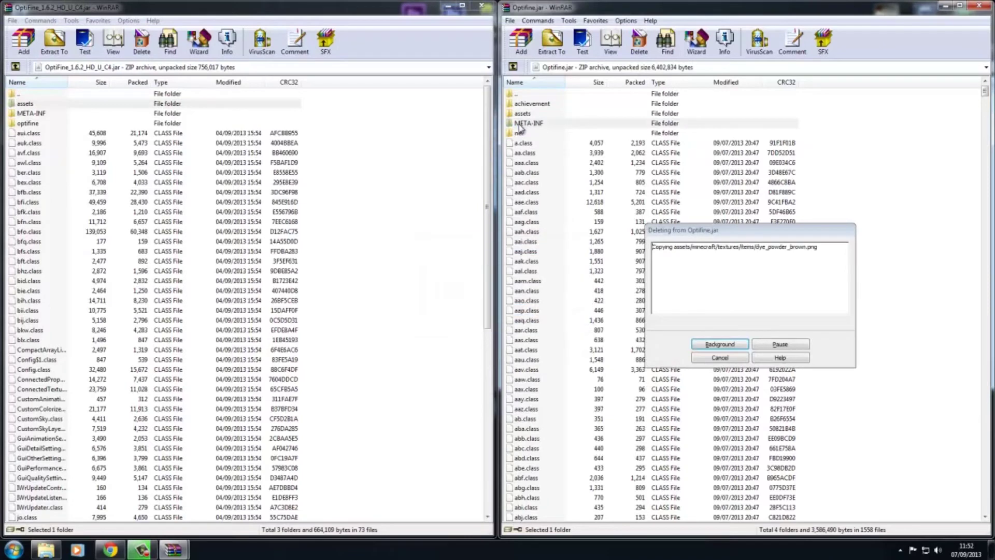
Step: Select all contents of the mod archive and add them into Optifine.jar
click(22, 113)
scroll(69, 218, down, 11)
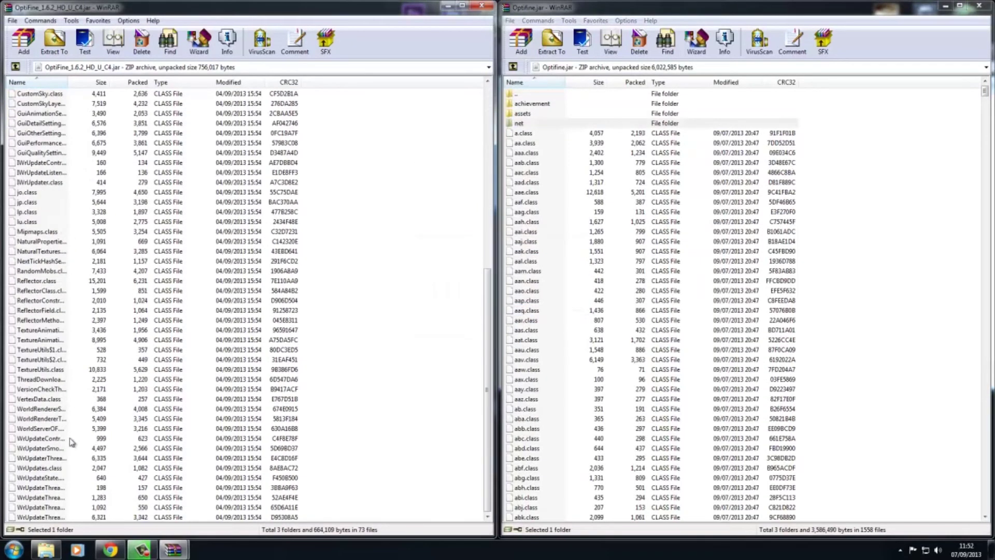
shift+click(49, 516)
click(263, 371)
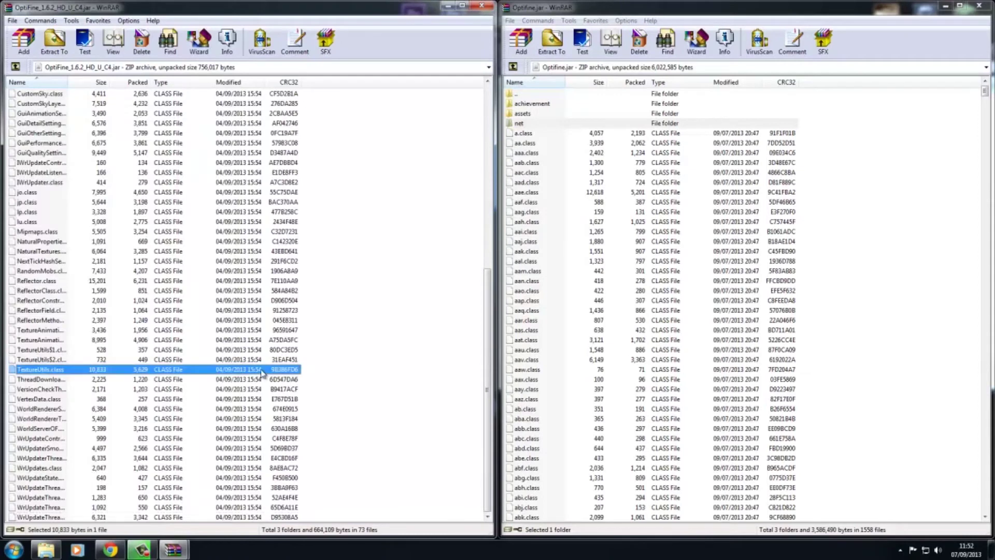
key(ctrl+a)
scroll(260, 369, up, 11)
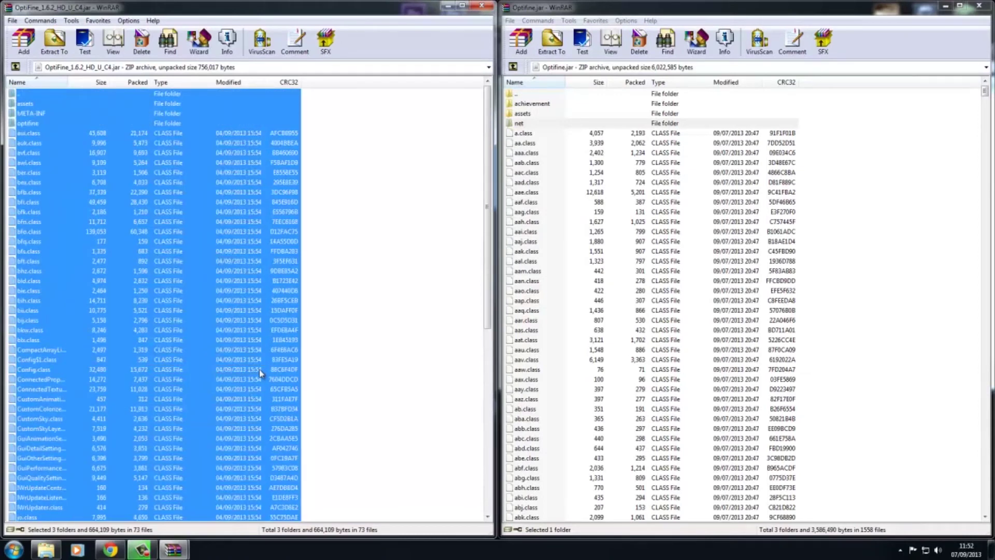
ctrl+click(22, 97)
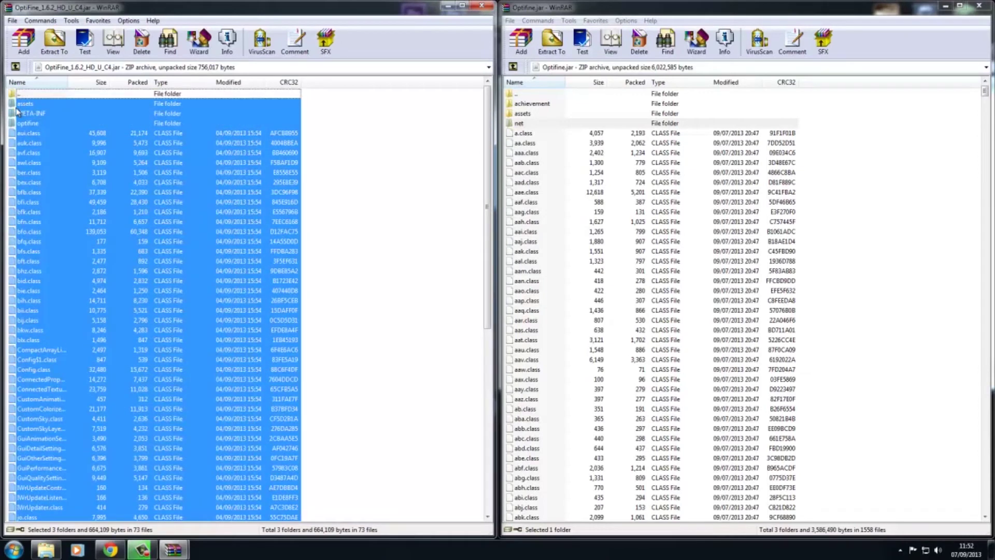
drag(30, 111, 524, 219)
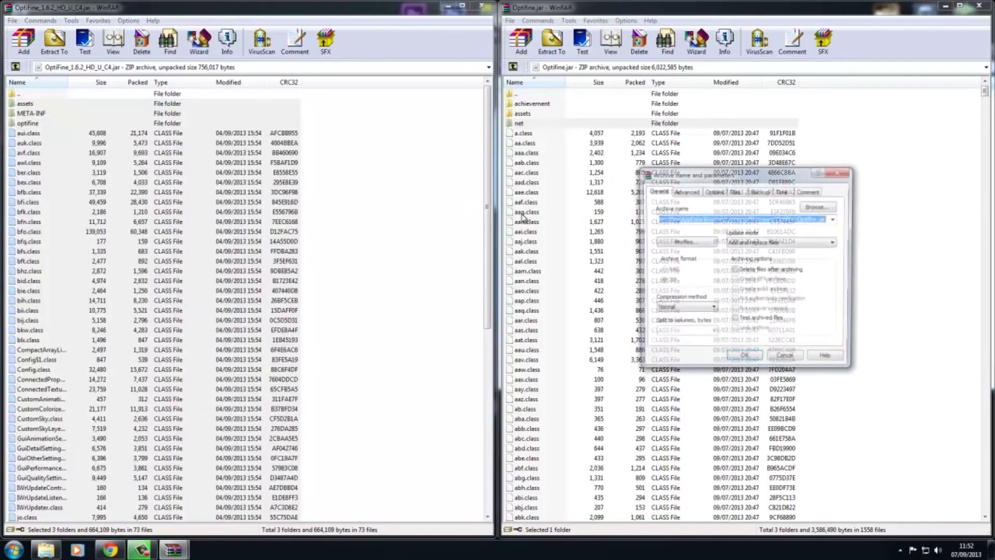
click(744, 359)
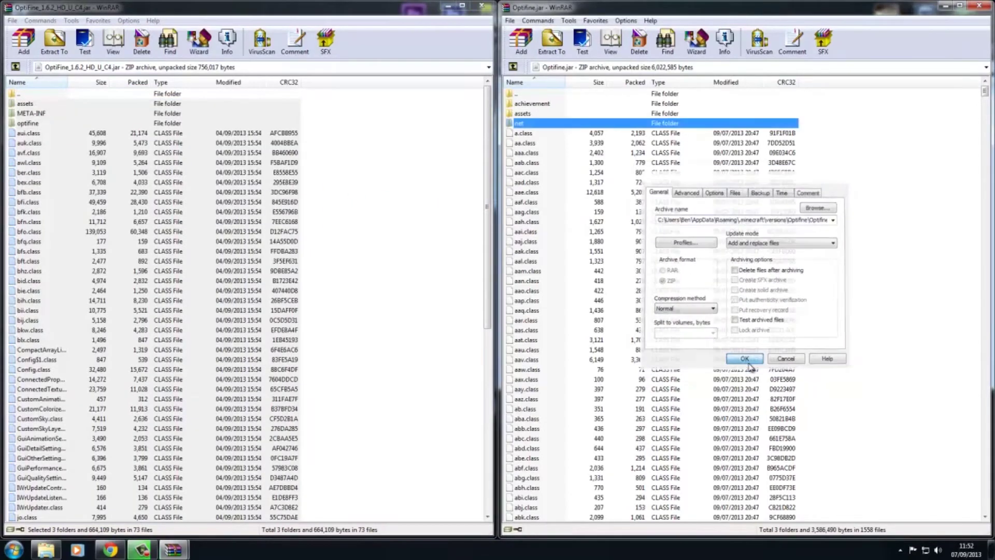
Step: Close both WinRAR archives and minimize the Optifine folder window
click(481, 7)
click(979, 6)
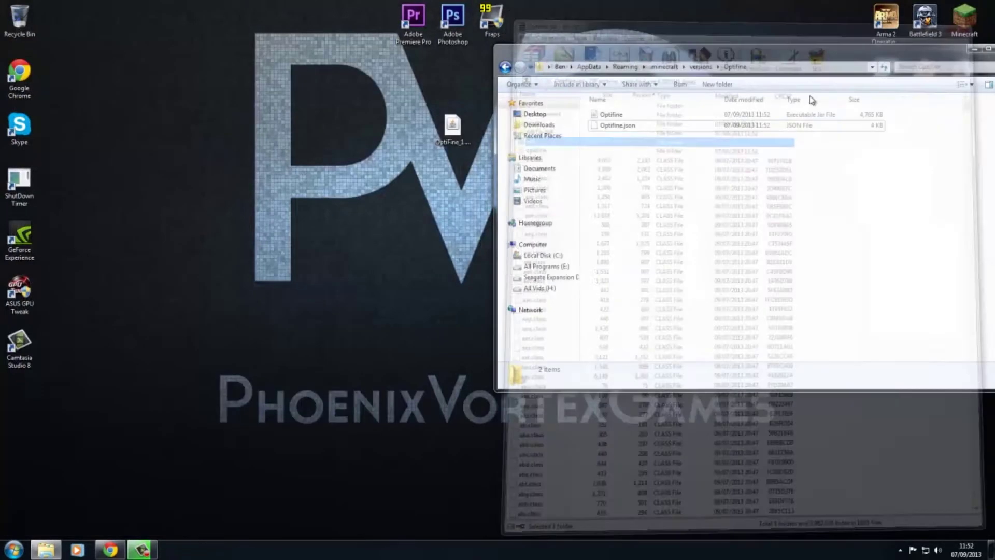
drag(987, 51, 914, 63)
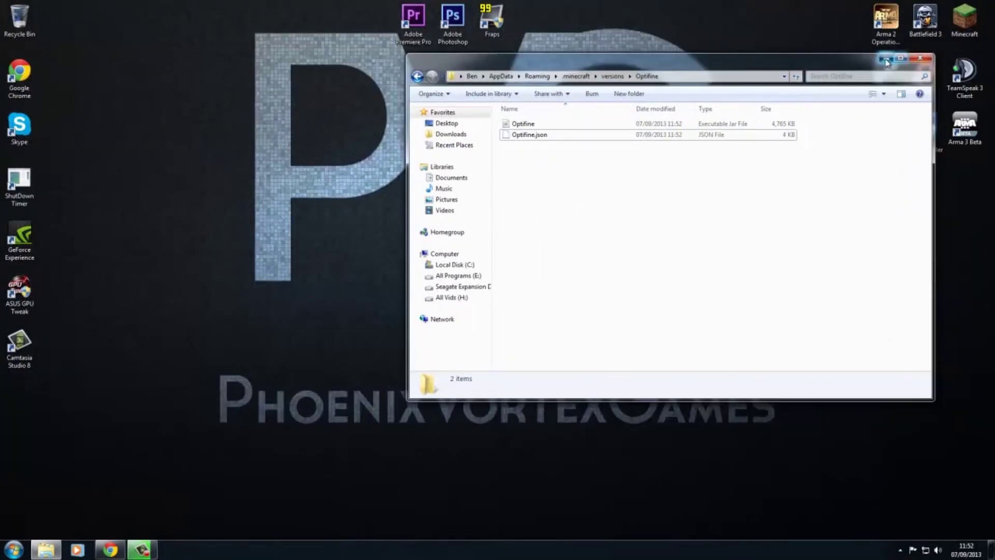
click(886, 60)
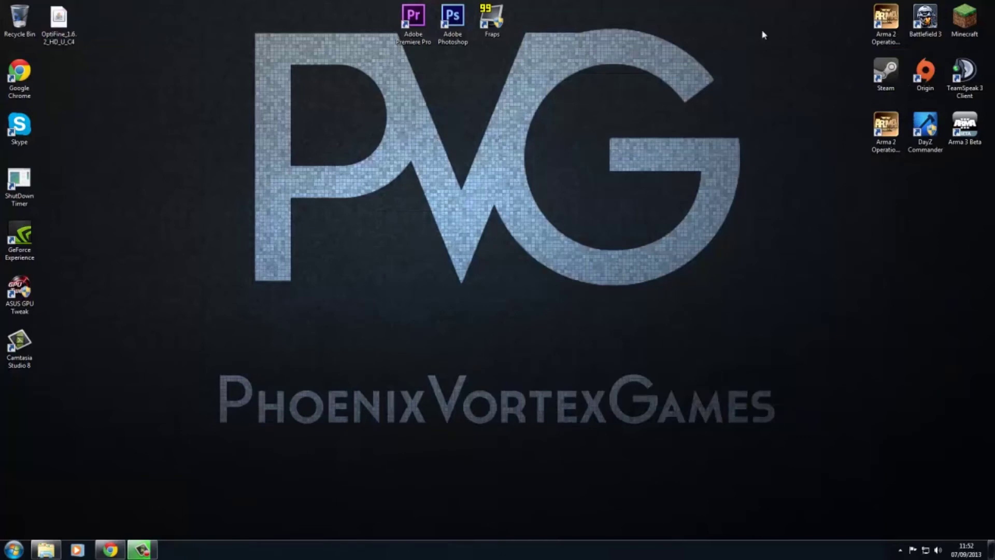
Step: Launch Minecraft Launcher and save a new profile using version release Optifine
double_click(965, 18)
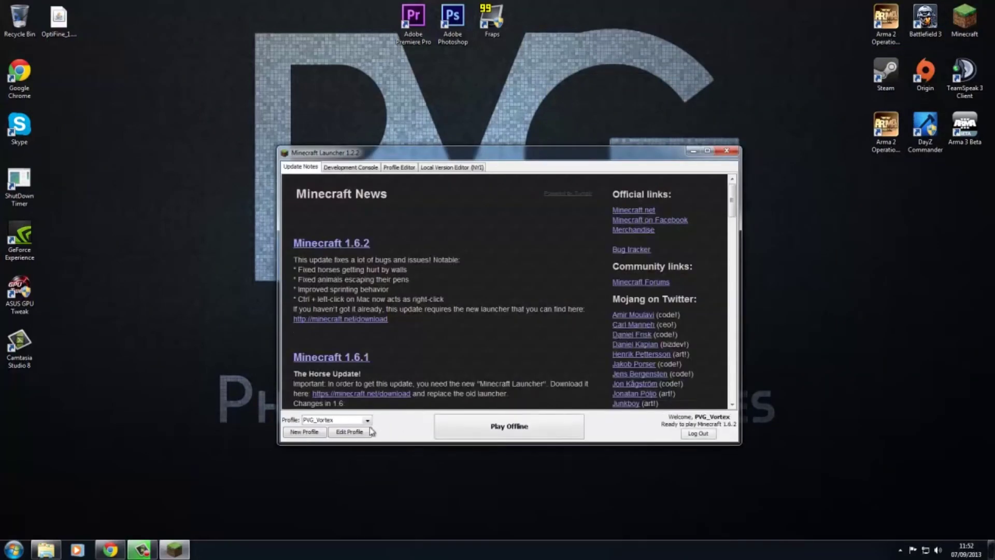
click(354, 420)
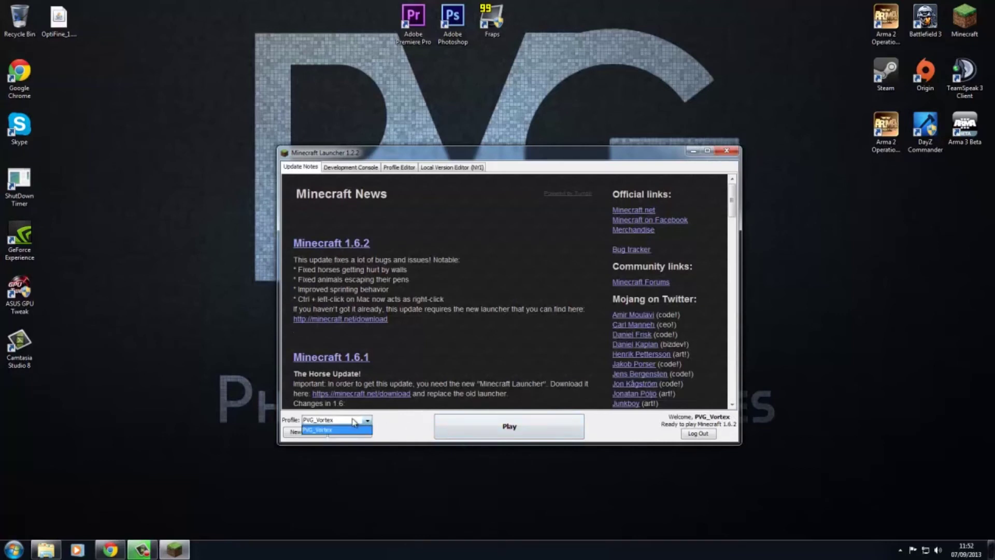
click(337, 430)
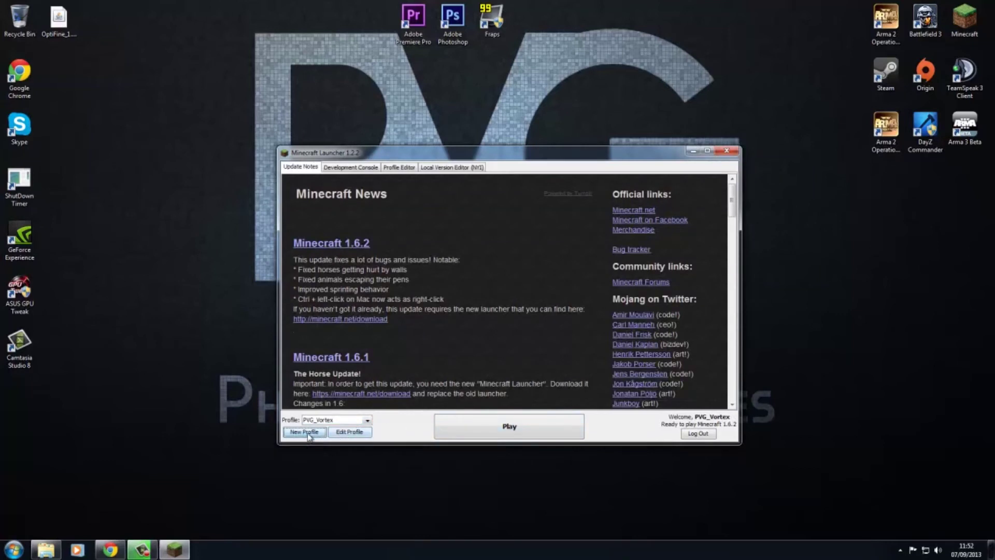
click(306, 432)
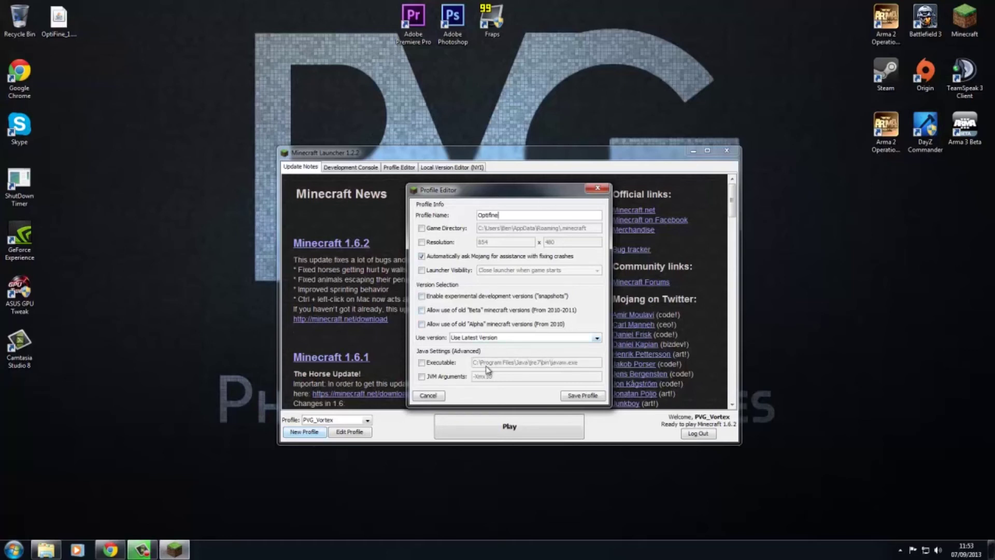
click(516, 338)
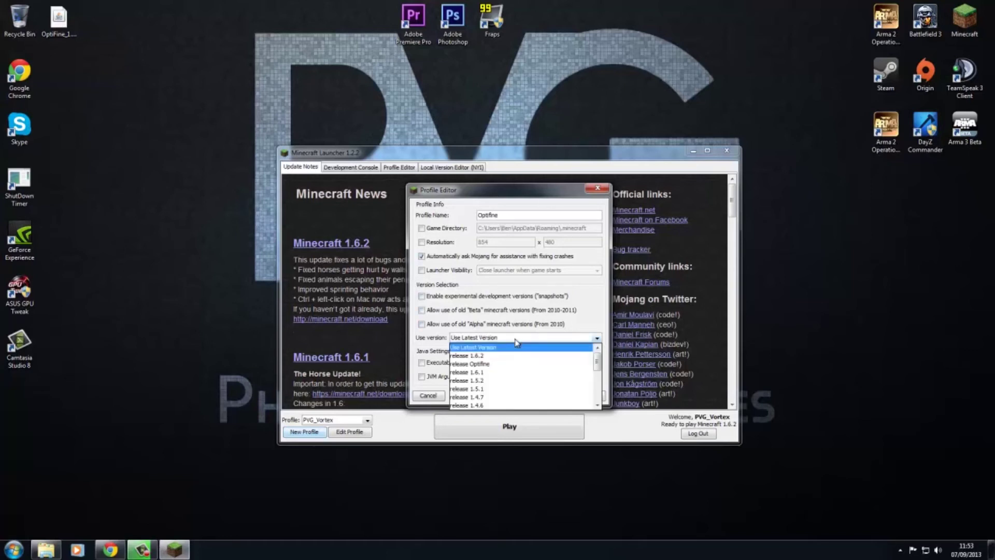
click(472, 367)
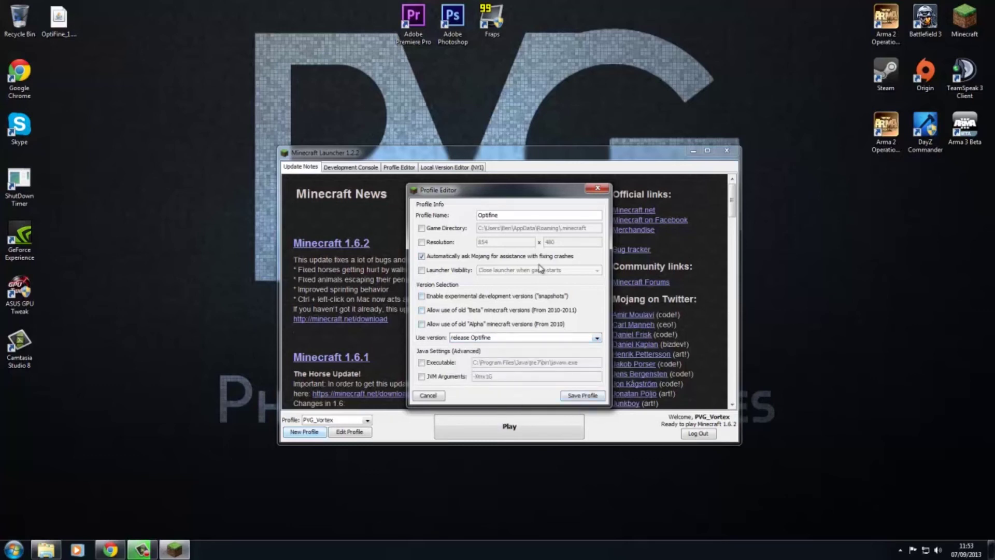
click(583, 396)
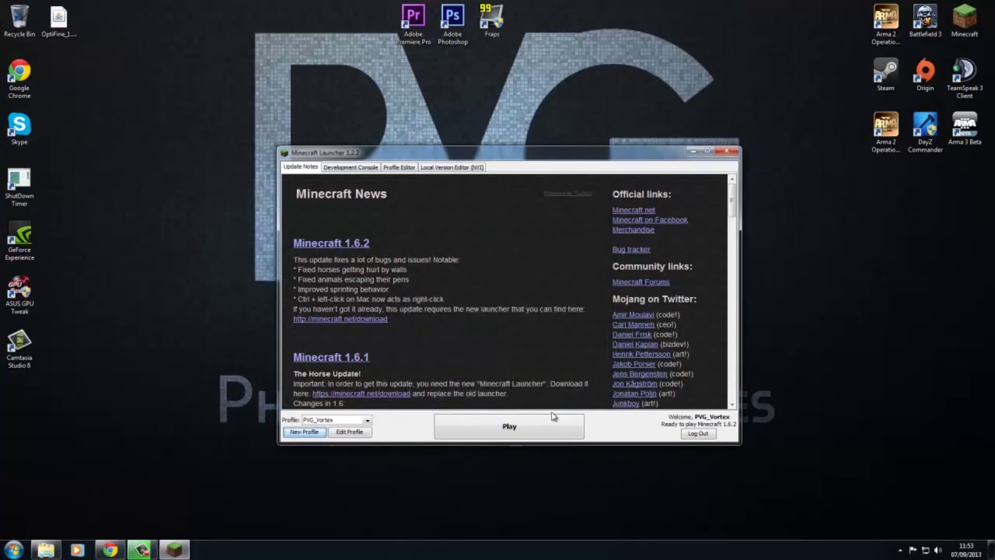
Step: Quit the first launch, reopen the launcher, select the Optifine profile, and play
click(490, 428)
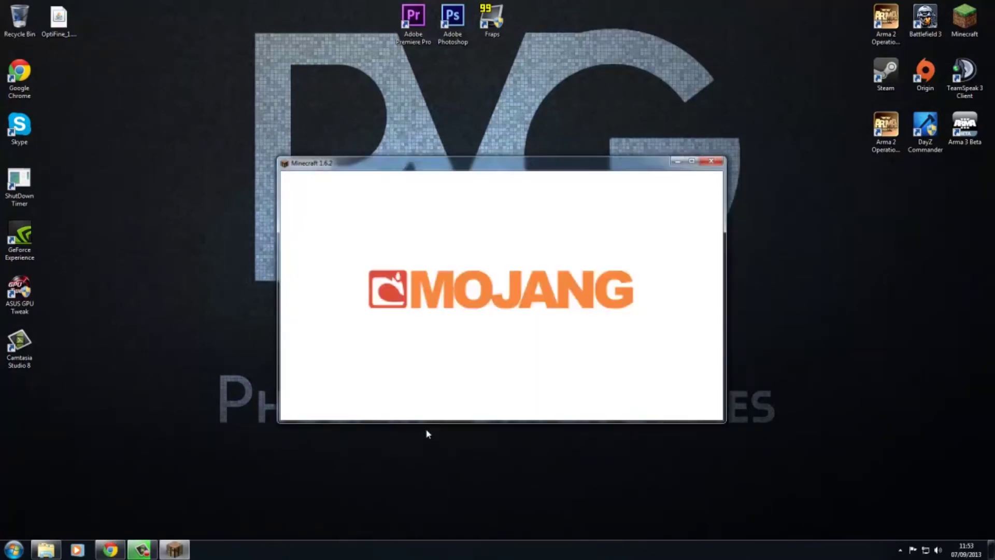
click(552, 380)
double_click(964, 18)
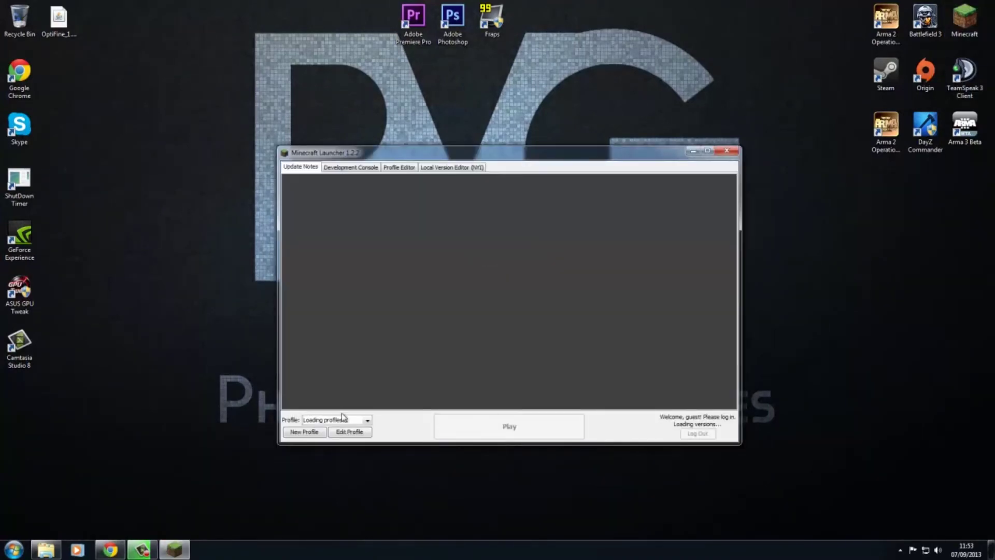
click(349, 419)
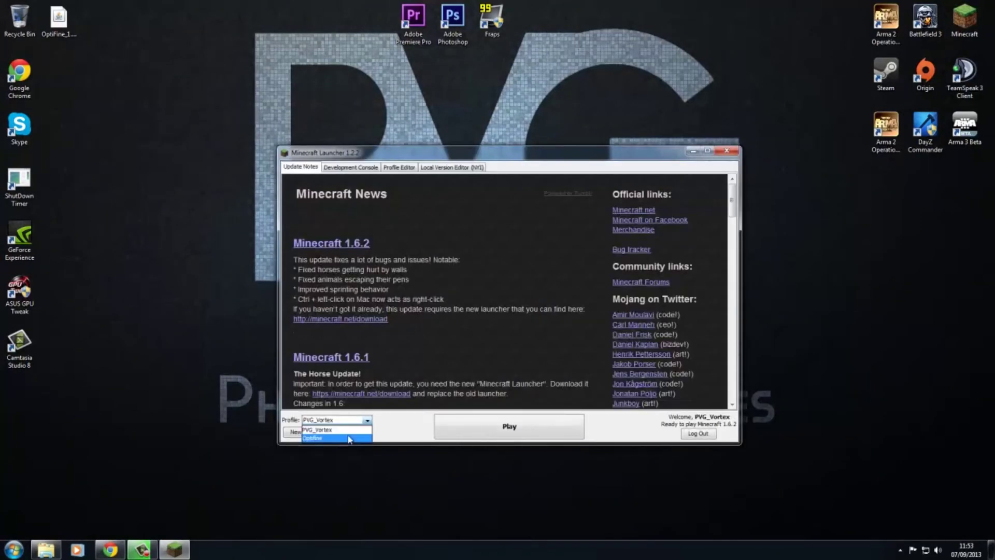
click(348, 438)
click(444, 428)
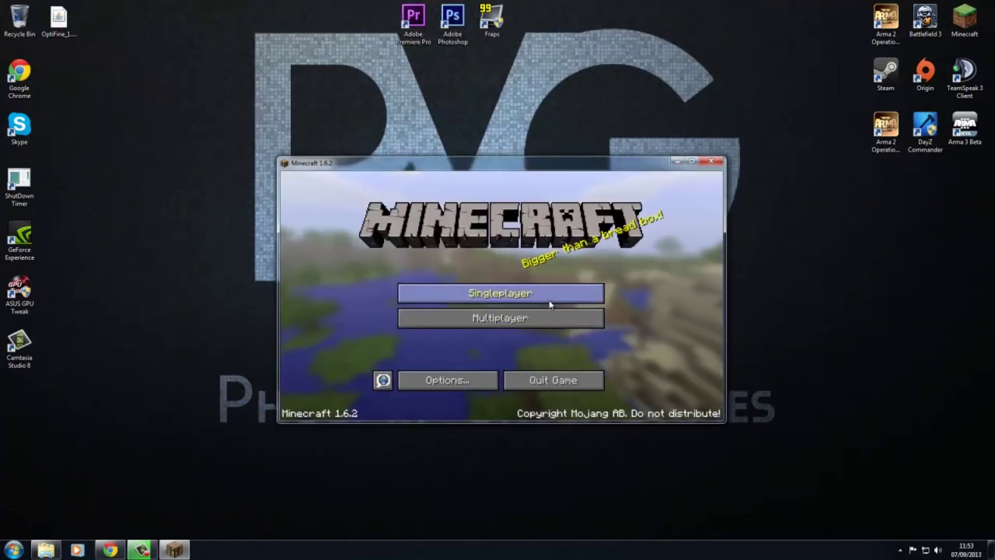
Step: Load the Survival world and review OptiFine's Details and Performance video settings
click(555, 291)
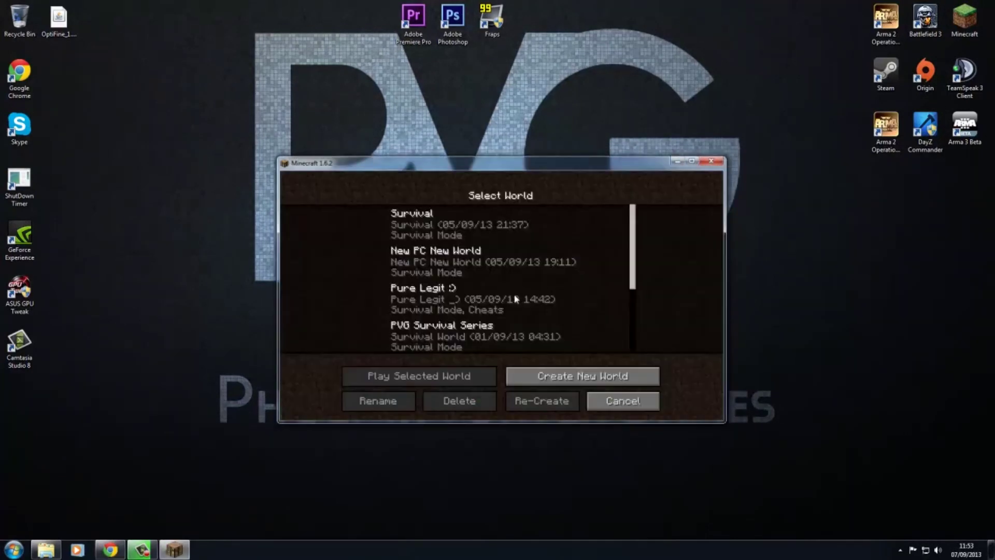
double_click(487, 232)
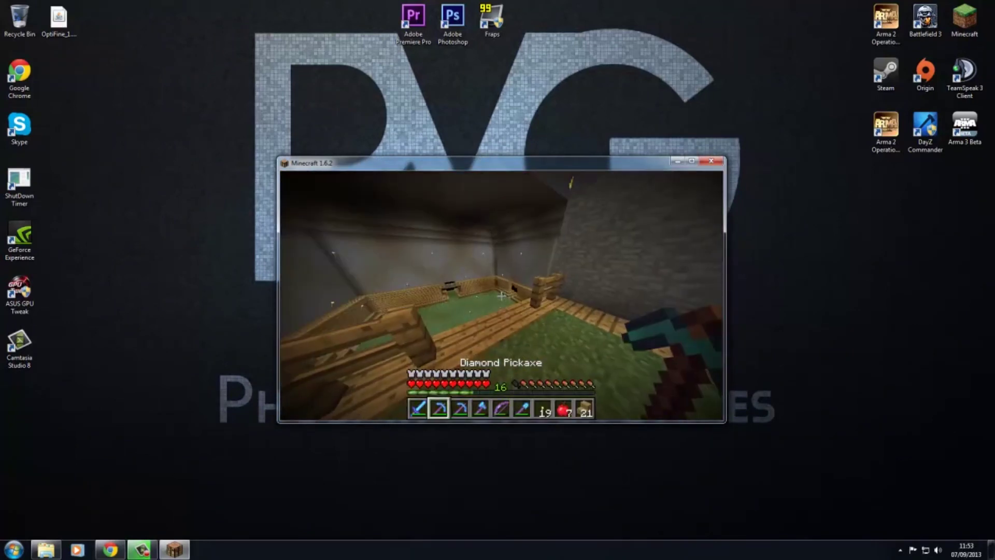
key(Escape)
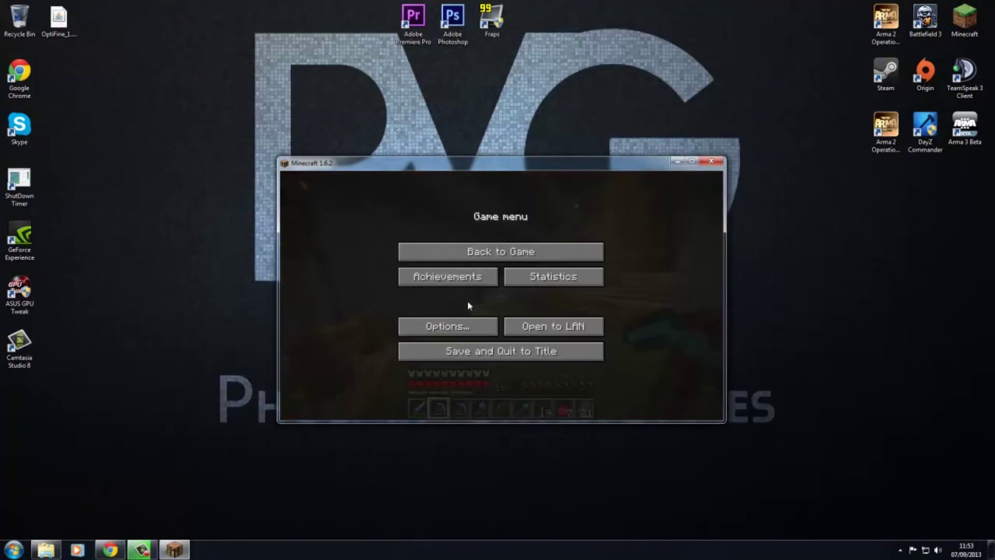
click(469, 325)
click(470, 315)
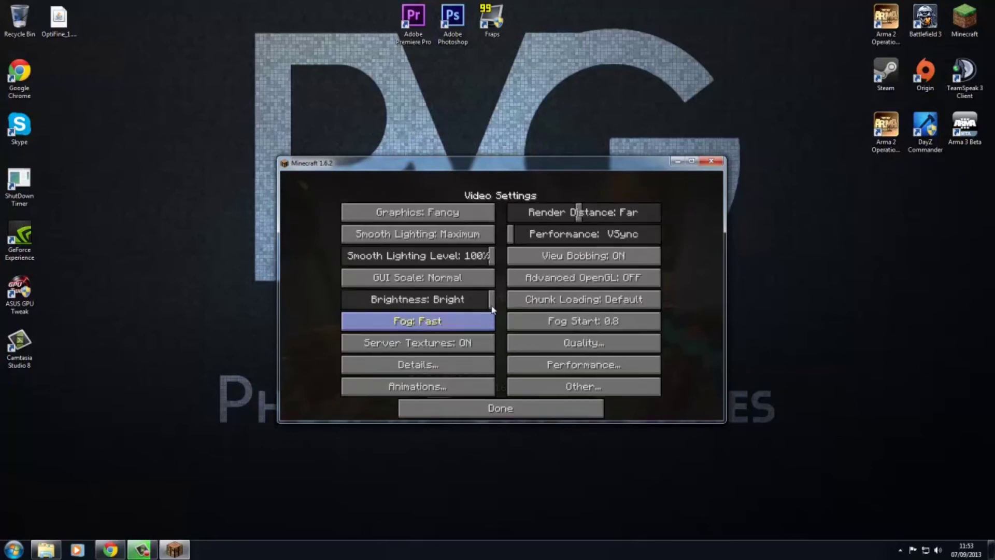
click(417, 362)
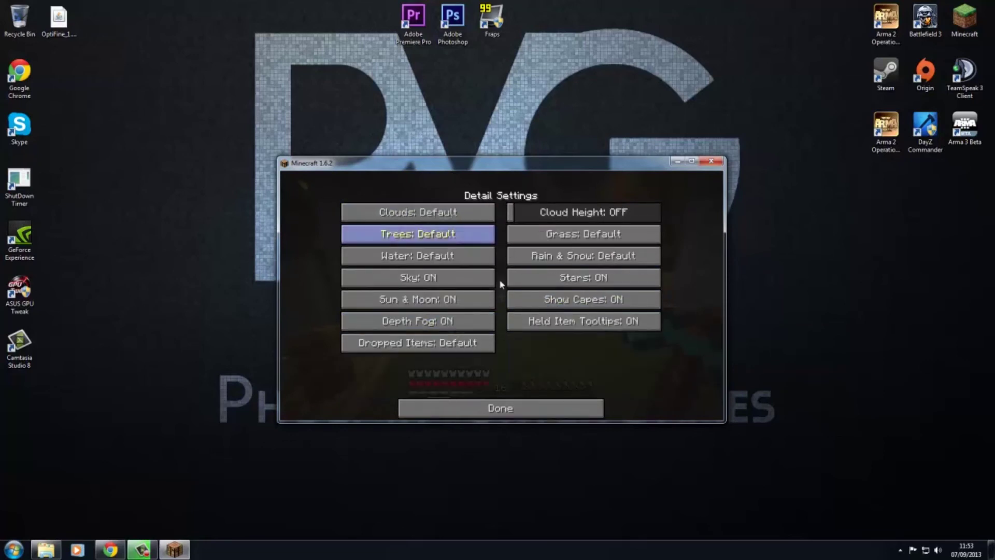
click(487, 411)
click(534, 362)
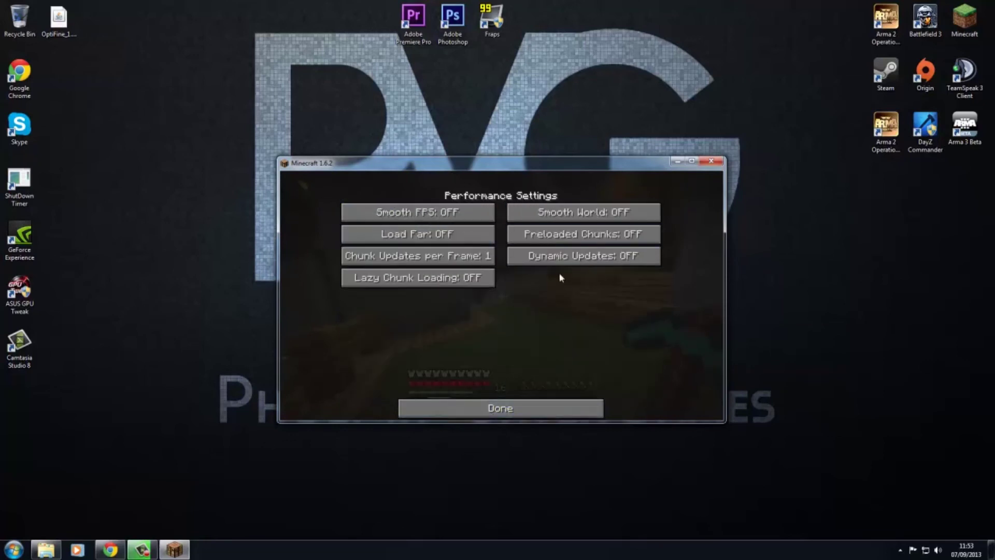
click(500, 408)
Step: Resume and walk down the stairs into the green-floored room, toggling the F3 overlay
key(Escape)
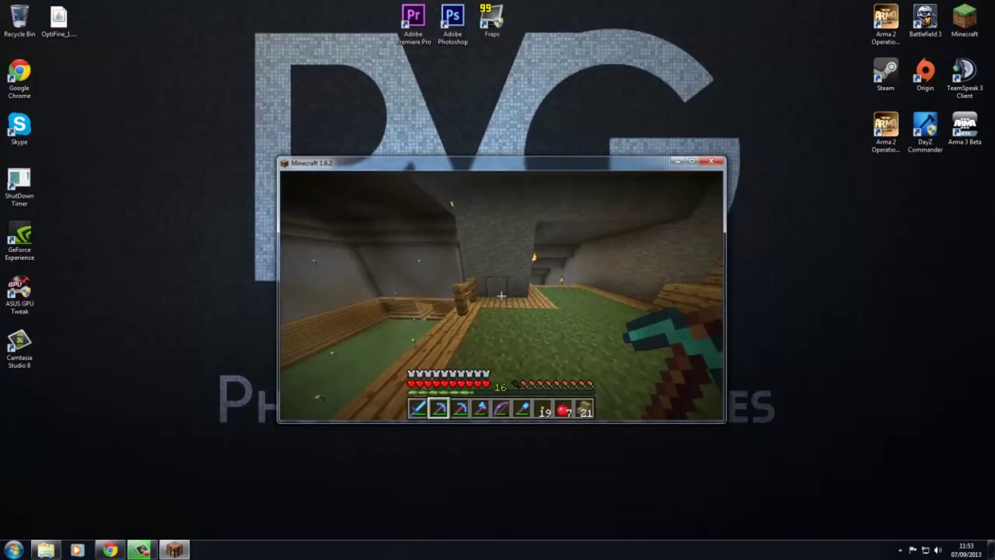
key(w)
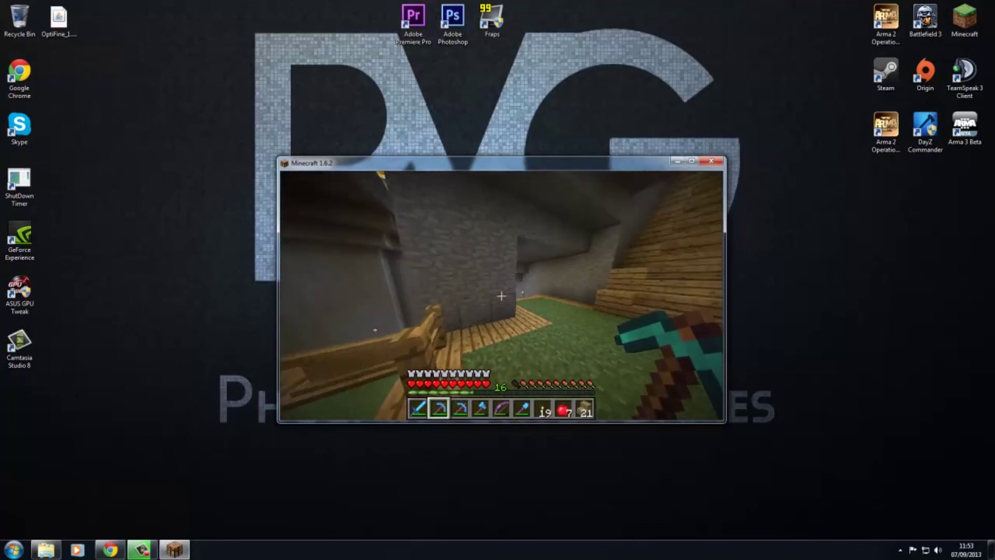
key(F3)
key(F3)
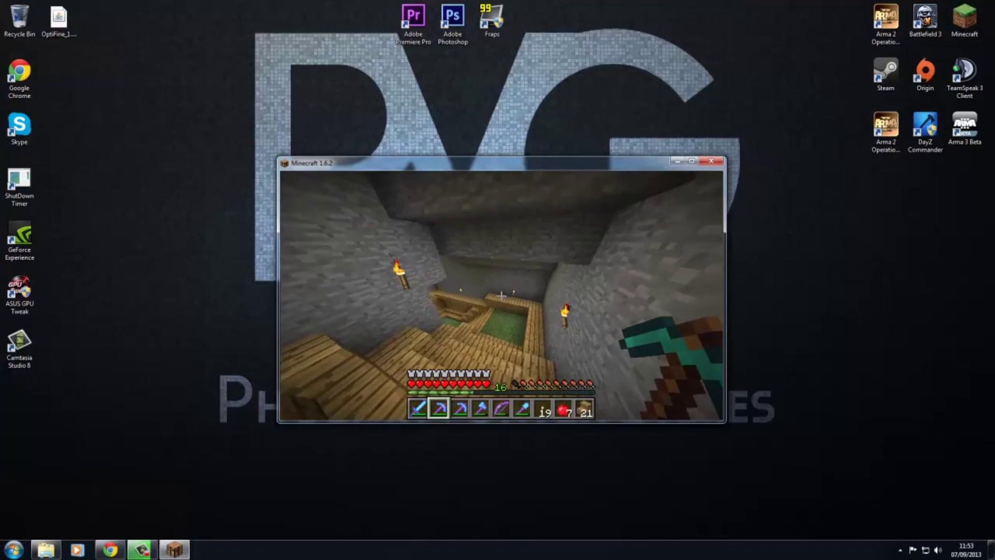
key(w)
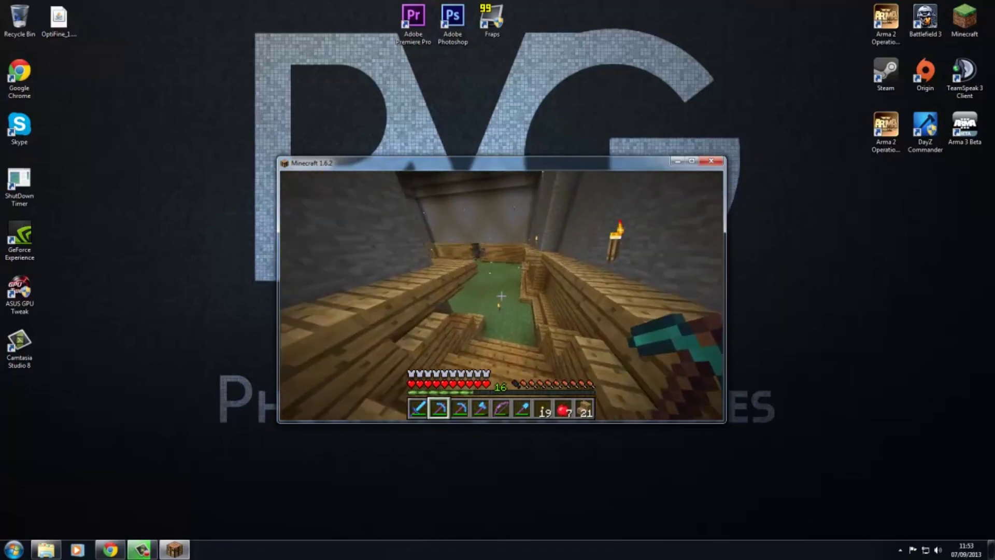
key(w)
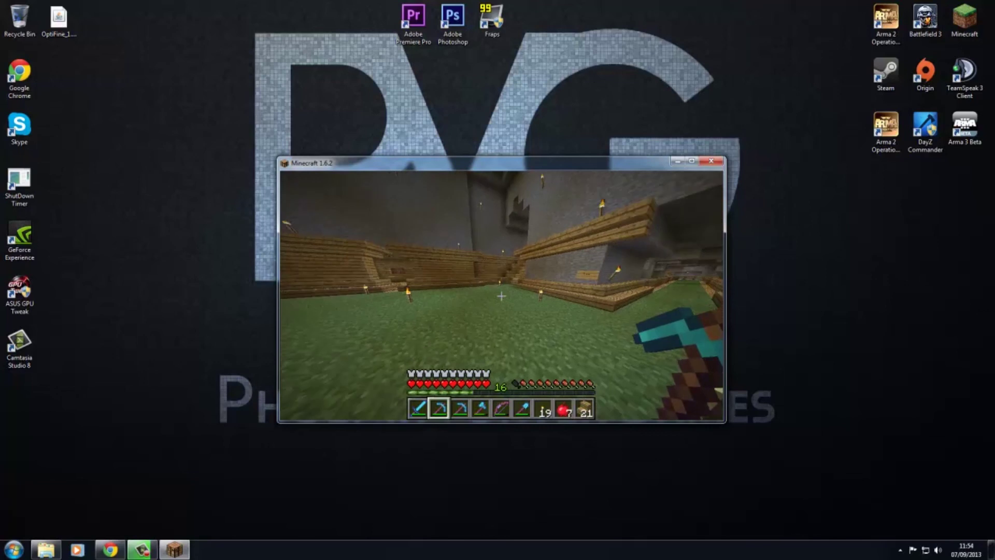
Step: Pause the game, visit Options, and return to the Game menu
key(Escape)
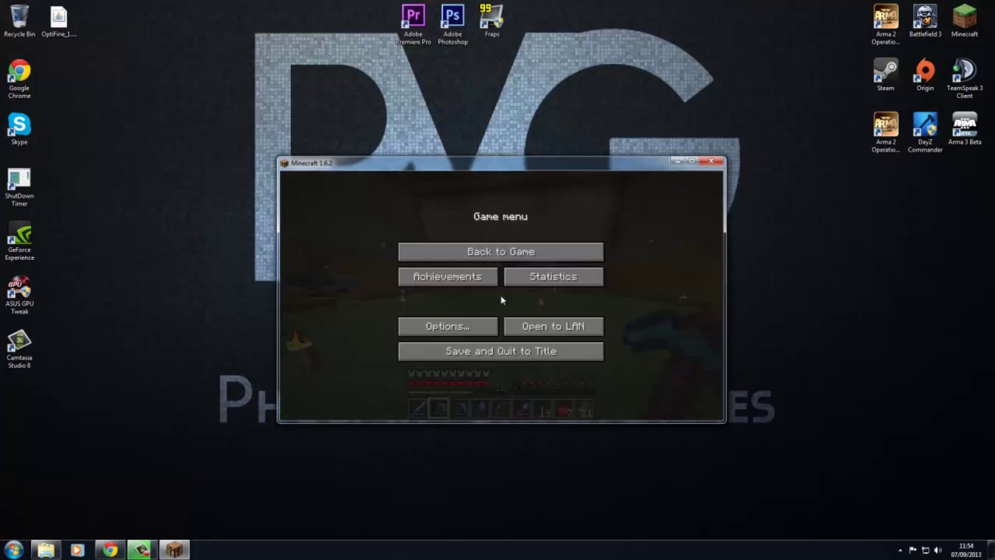
key(Escape)
key(Escape)
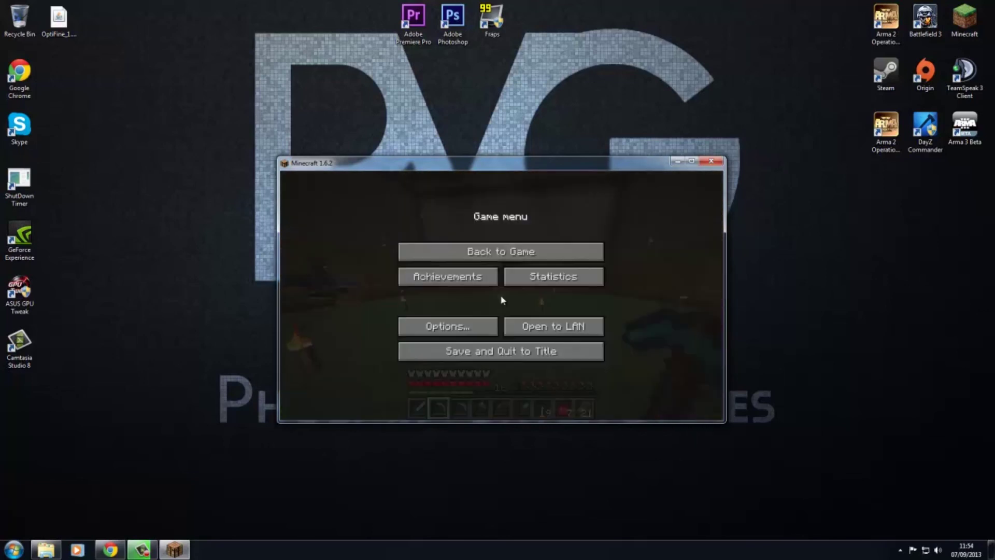
click(455, 326)
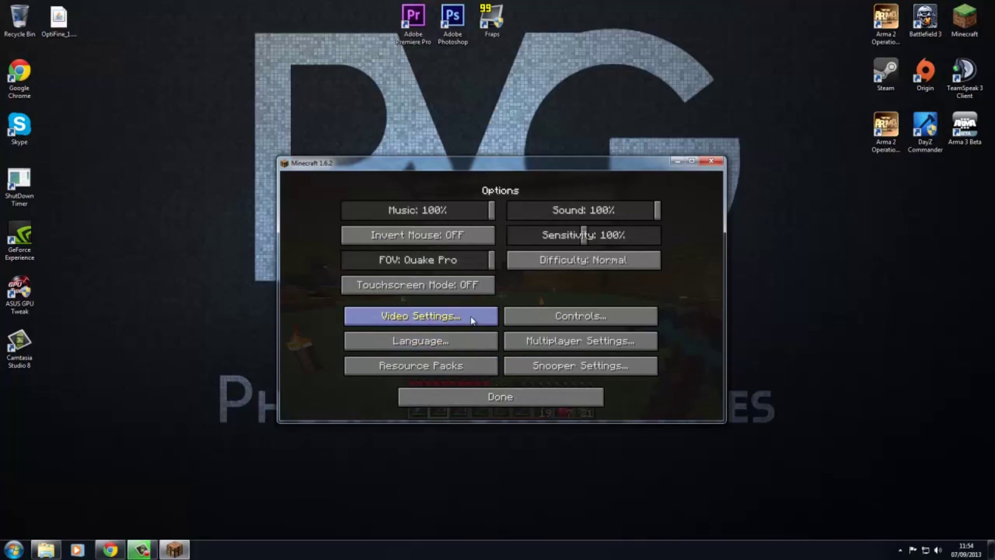
click(492, 396)
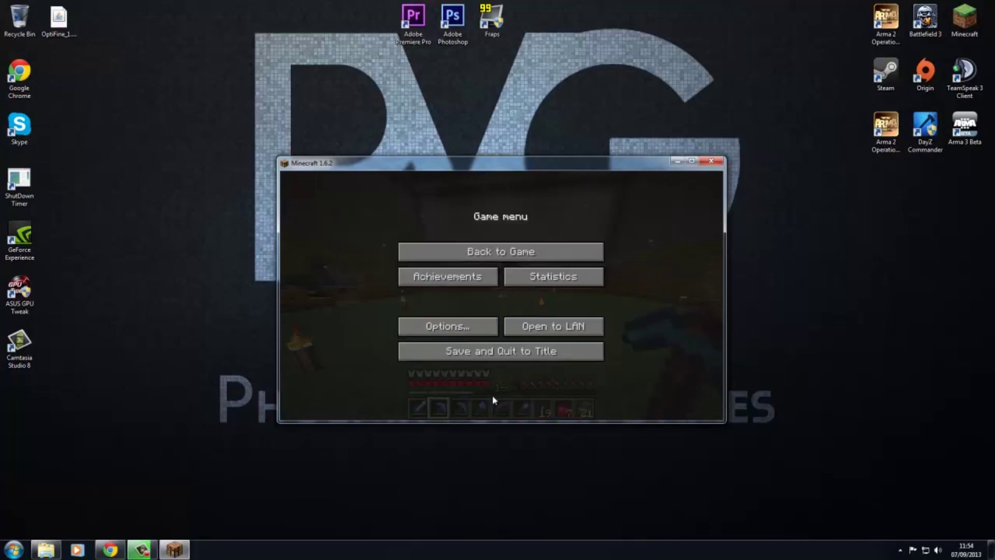